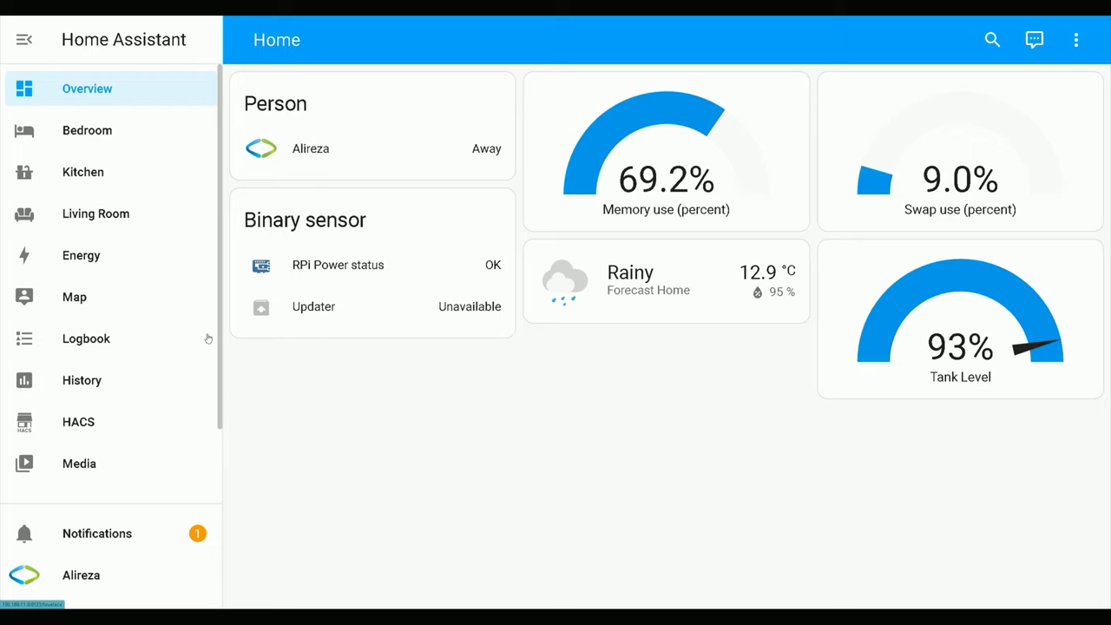
Launch the File editor add-on's web UI from Settings > Add-ons
scroll(162, 348, down, 2)
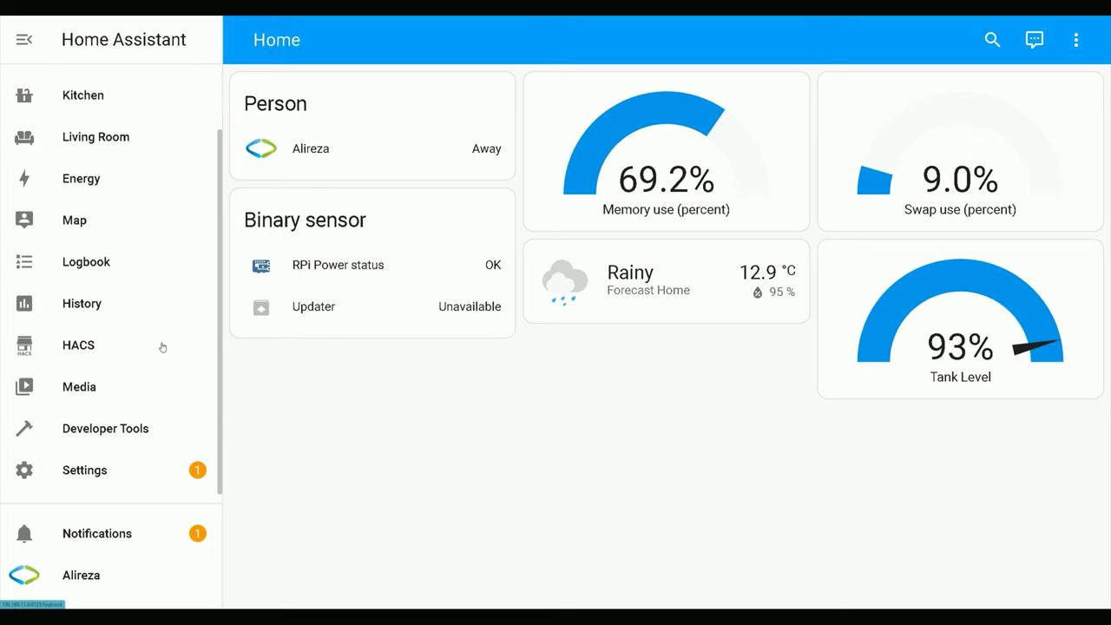
click(94, 474)
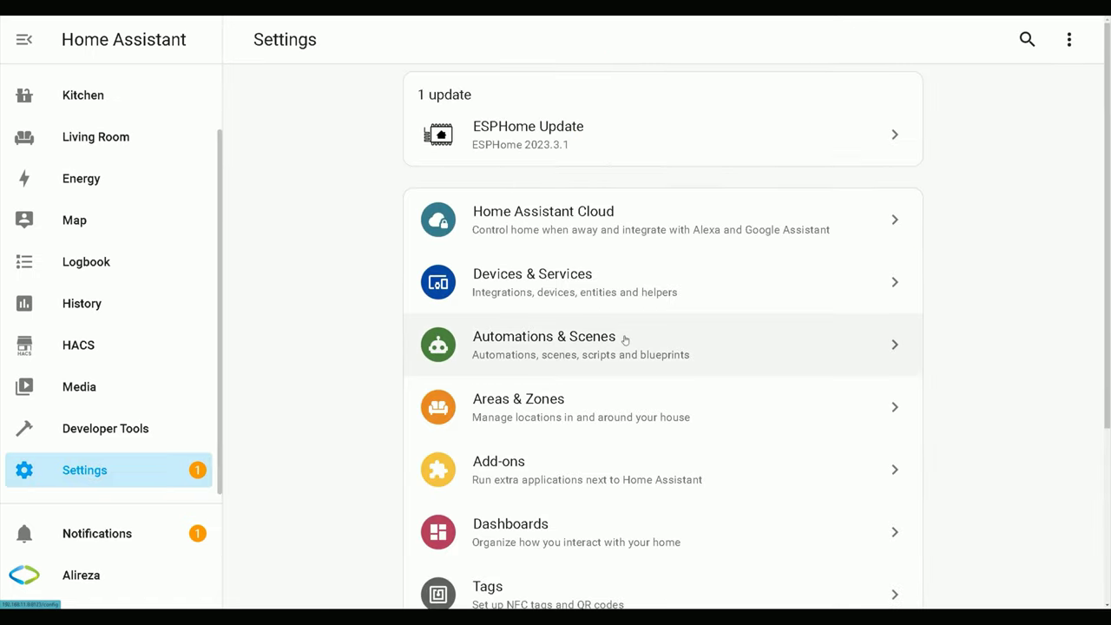
click(545, 466)
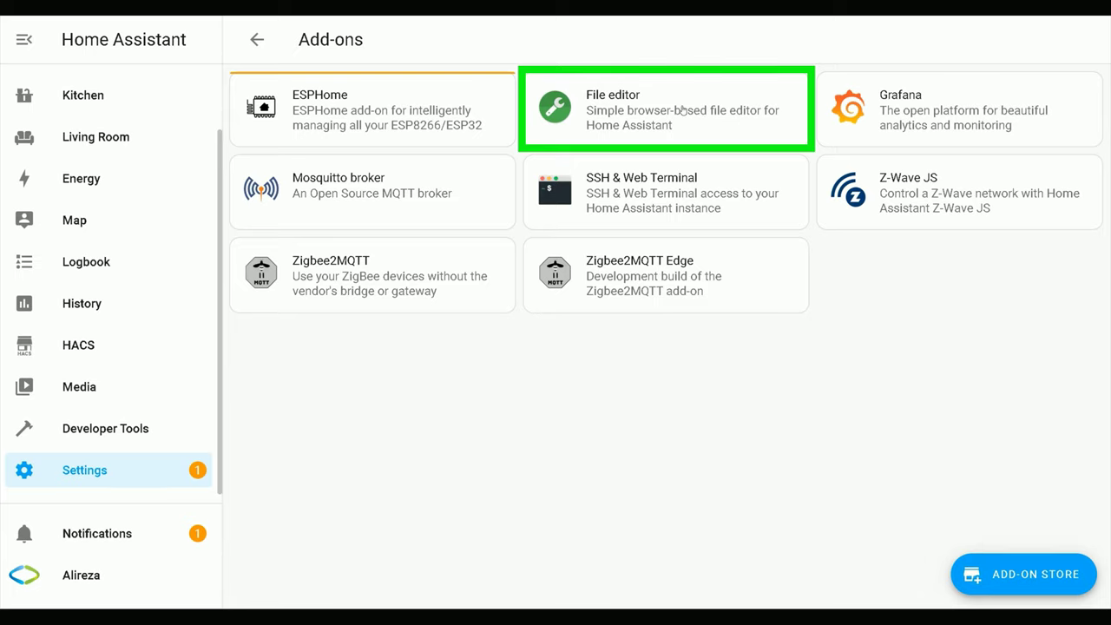
click(682, 108)
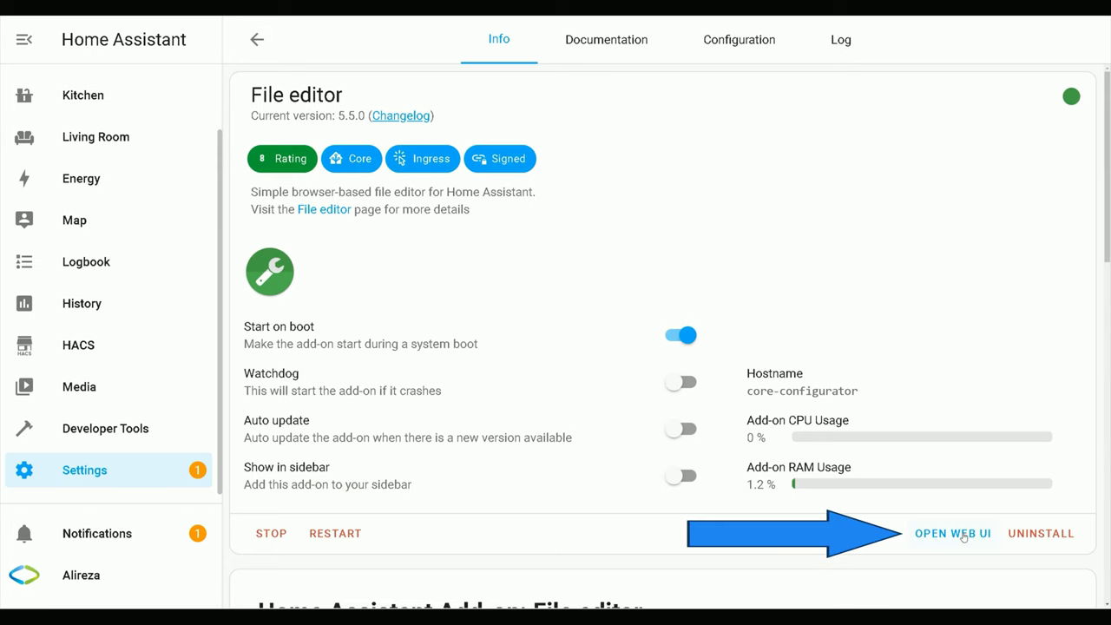
click(963, 536)
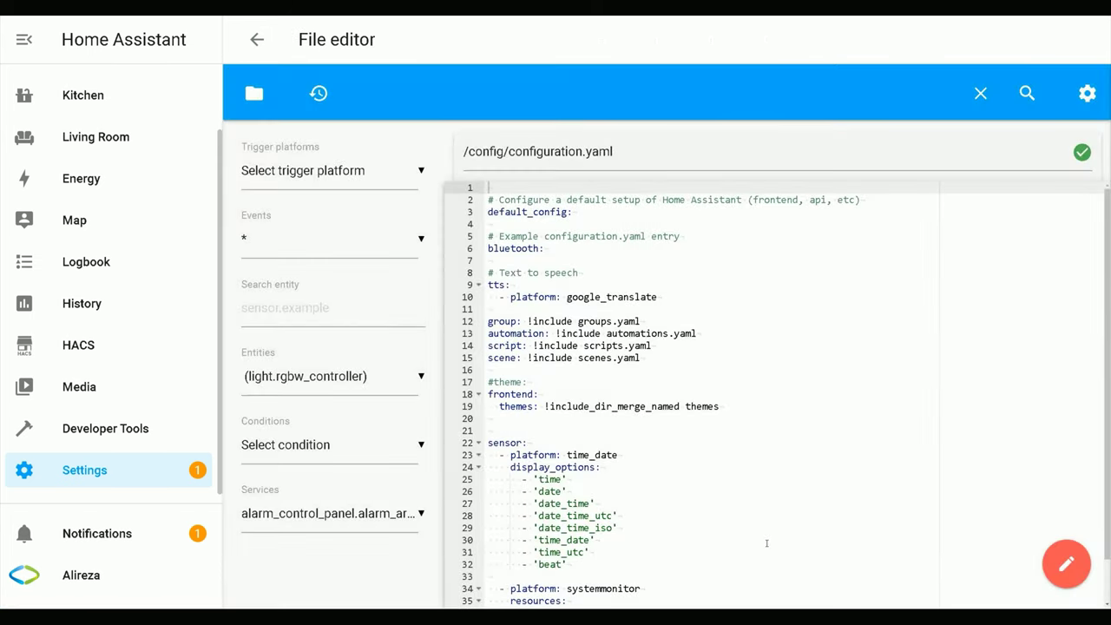
Open configuration.yaml and insert blank lines after line 39, below swap_use_percent
click(255, 93)
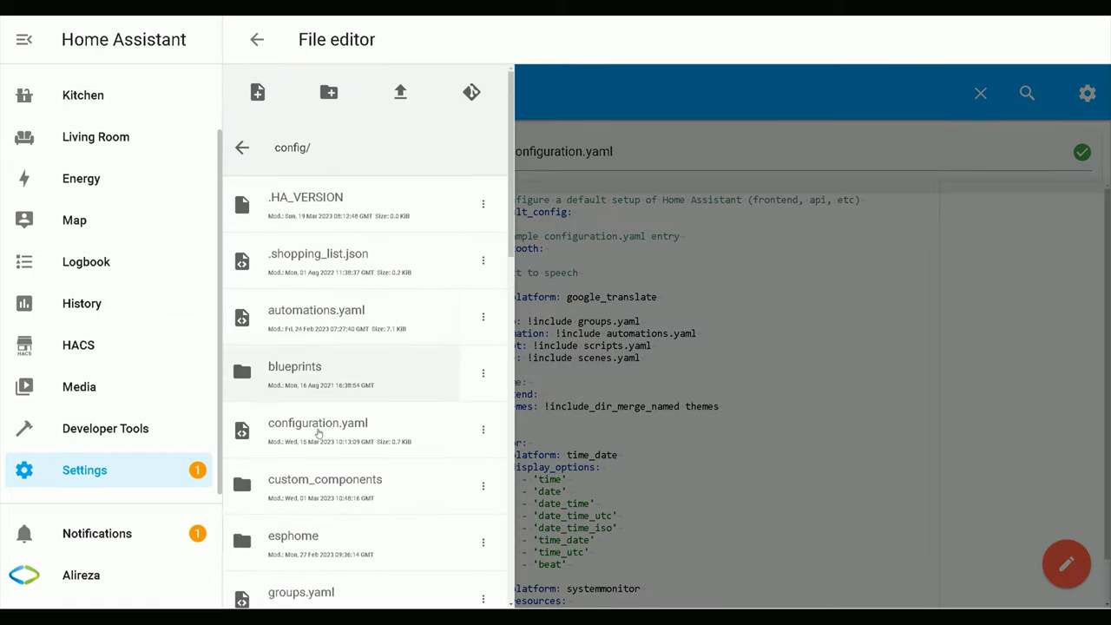
click(347, 434)
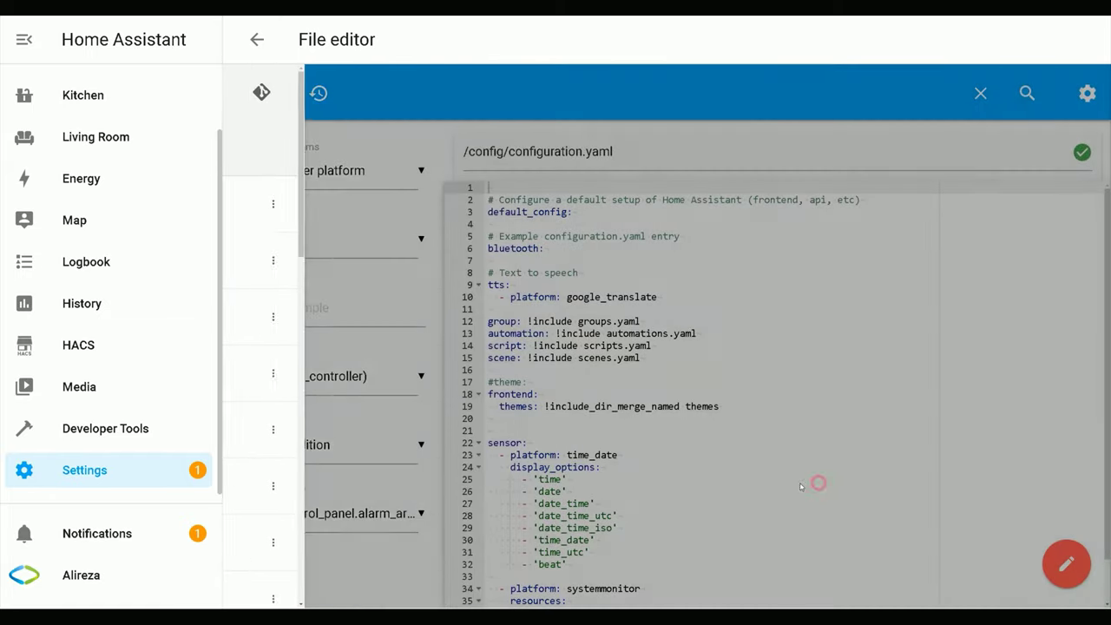
scroll(662, 546, down, 1)
click(514, 596)
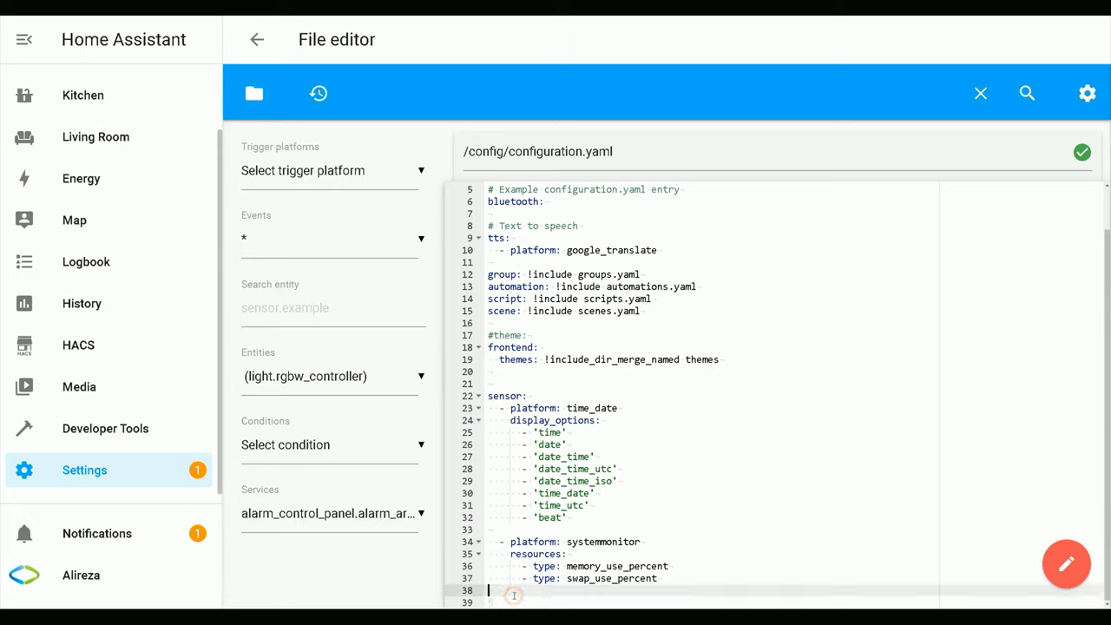
key(Return)
key(Return)
key(Return)
key(Return)
key(Return)
key(Return)
key(Return)
key(Return)
key(Return)
key(Return)
key(Return)
key(Return)
key(Return)
key(Return)
key(Return)
key(Return)
key(Return)
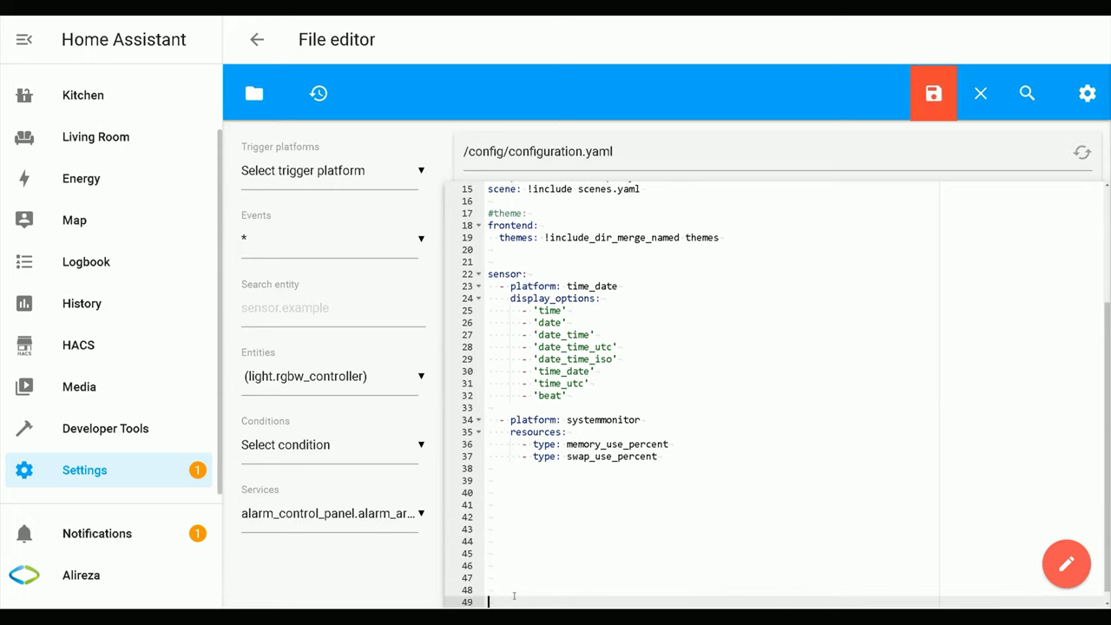
click(487, 419)
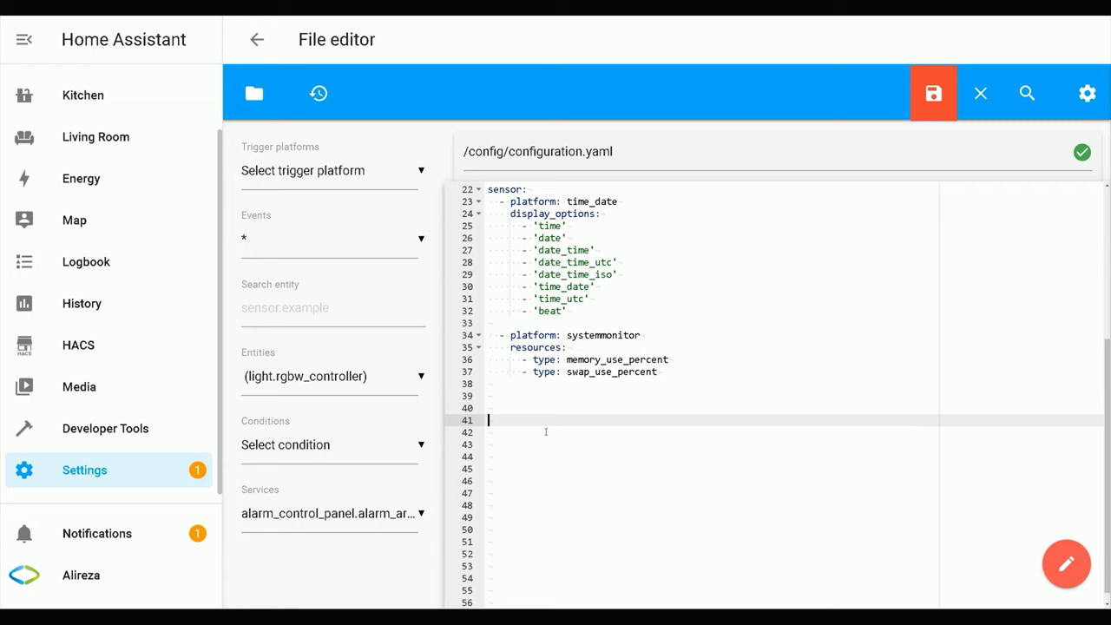
Paste the 'Tank Status' template sensor block at line 41 and highlight its parts
text(template:   - sensor:       - name: "Tank Status"         state: >           {% if states.sensor.tank_level.state | int == 999 %}           999           {% elif states.sensor.tank_level.state | int > 80 %}           Full           {% elif states.sensor.tank_level.state | int > 60 %}           Good           {% elif states.sensor.tank_level.state | int > 40 %}           OK           {% elif states.sensor.tank_level.state | int > 20 %}           Low           {% else %}           WARNING           {% endif %})
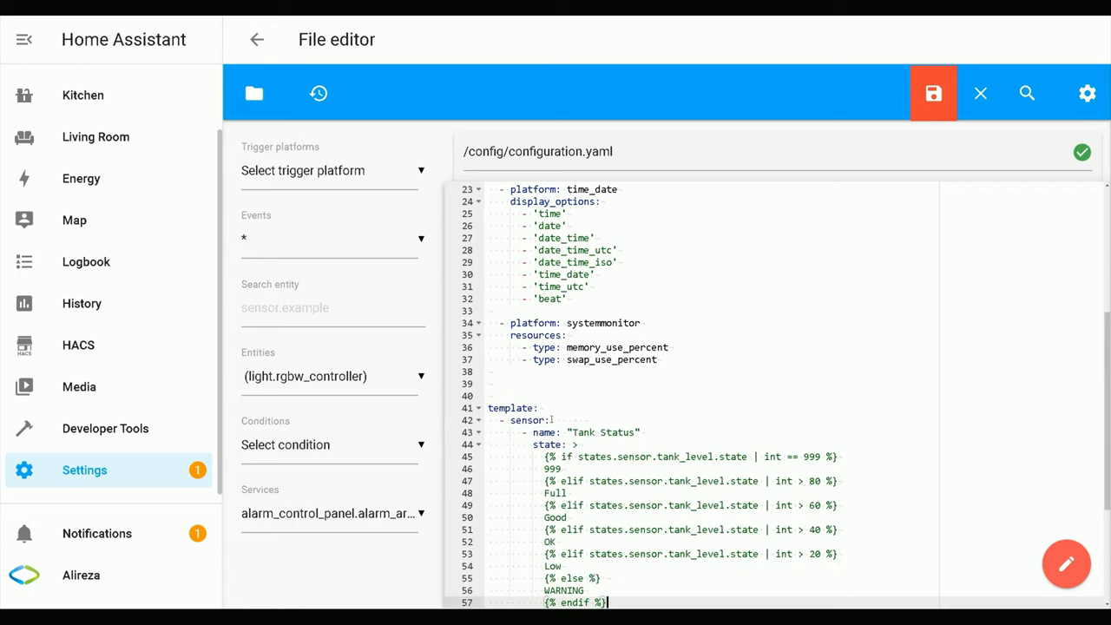
drag(489, 408, 539, 408)
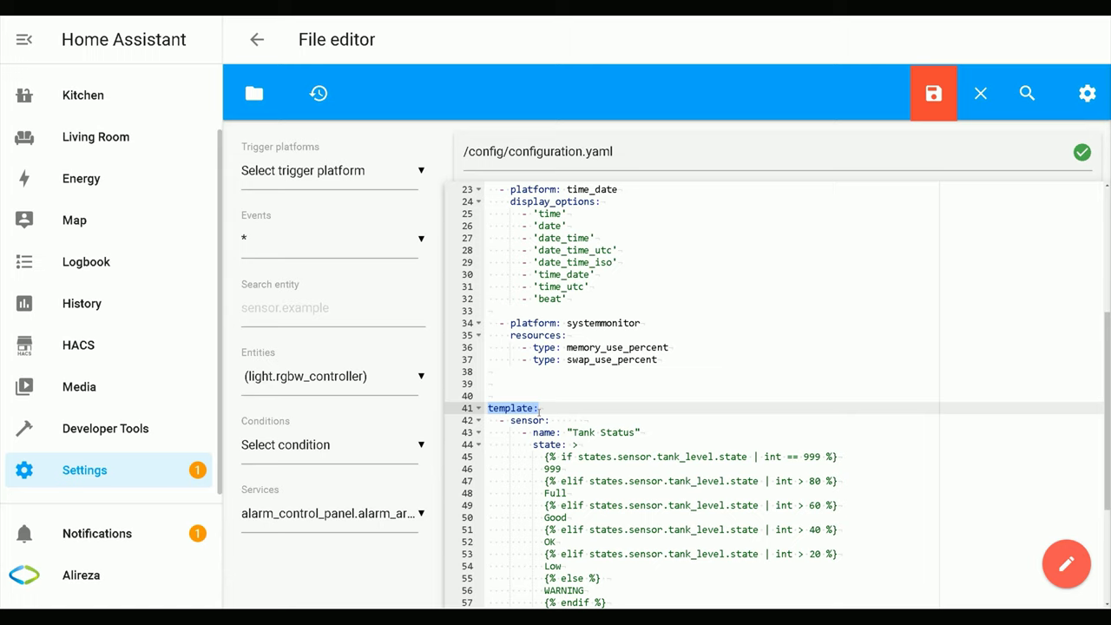
scroll(743, 406, down, 2)
scroll(732, 399, up, 1)
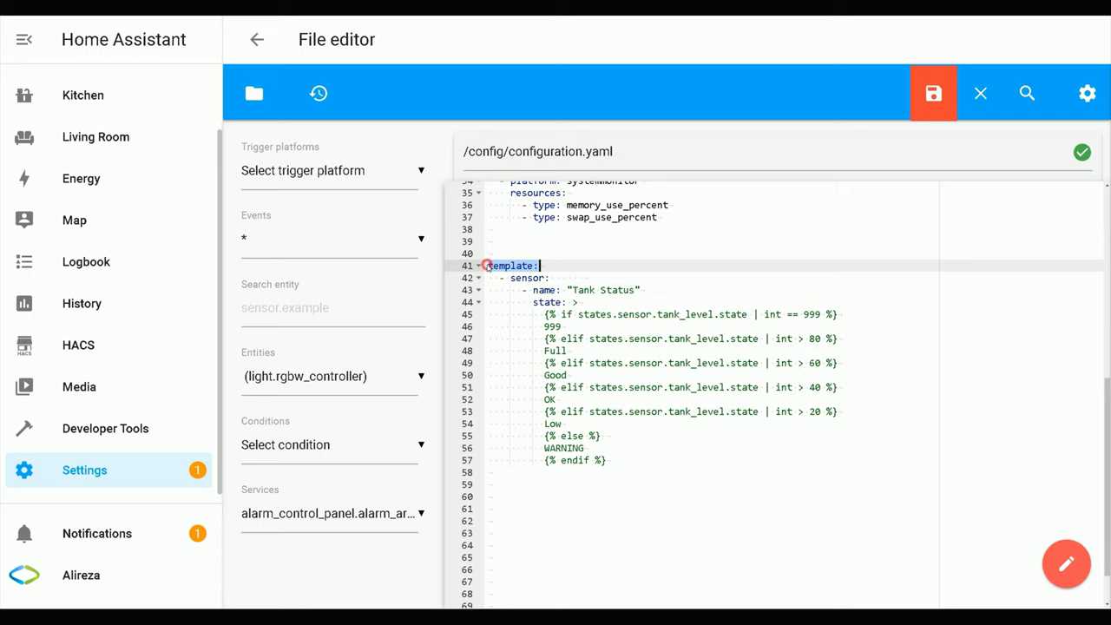
drag(486, 266, 627, 481)
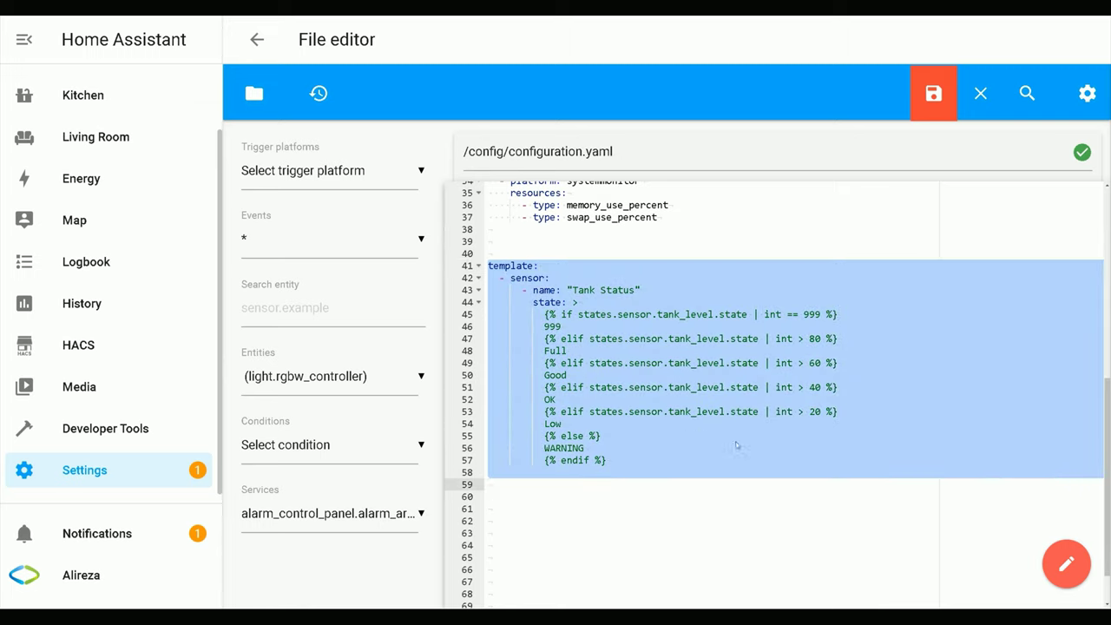
key(ctrl+z)
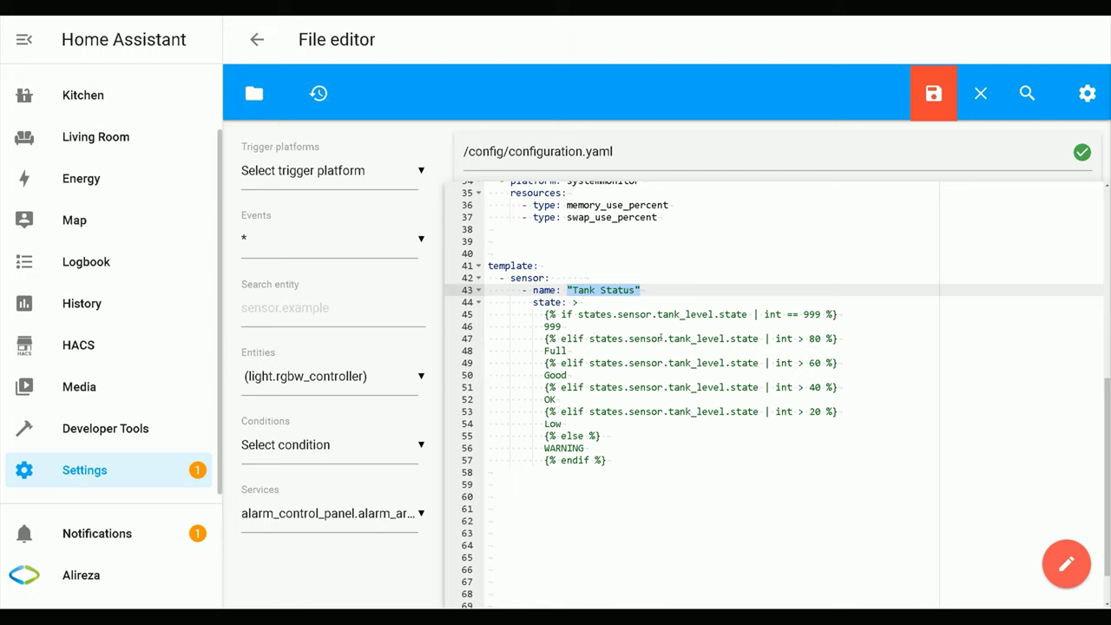
key(ctrl+z)
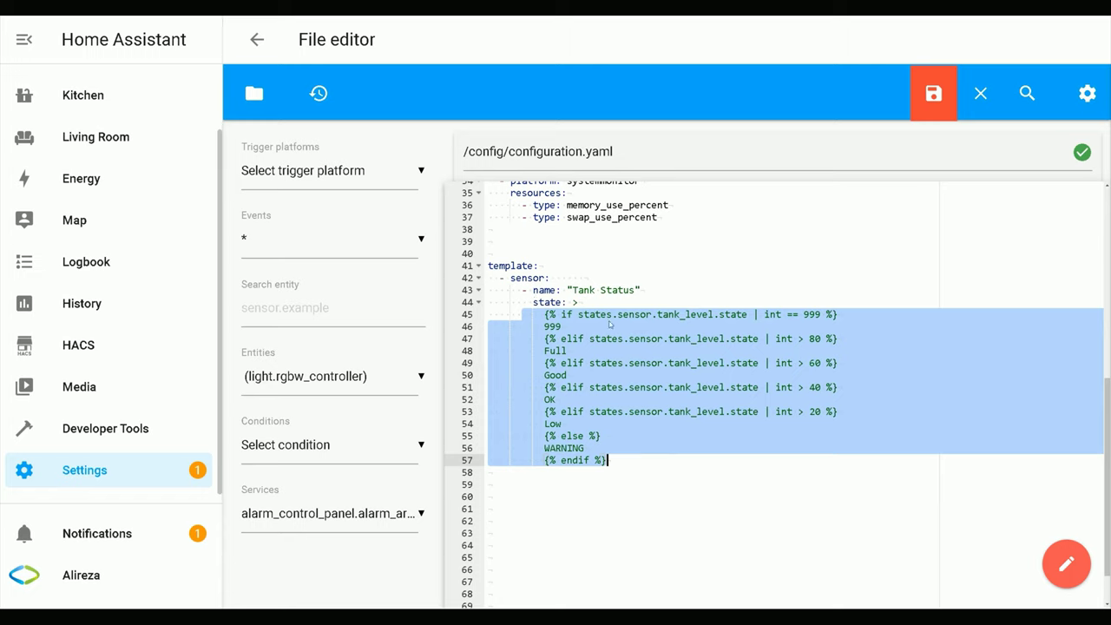
click(556, 327)
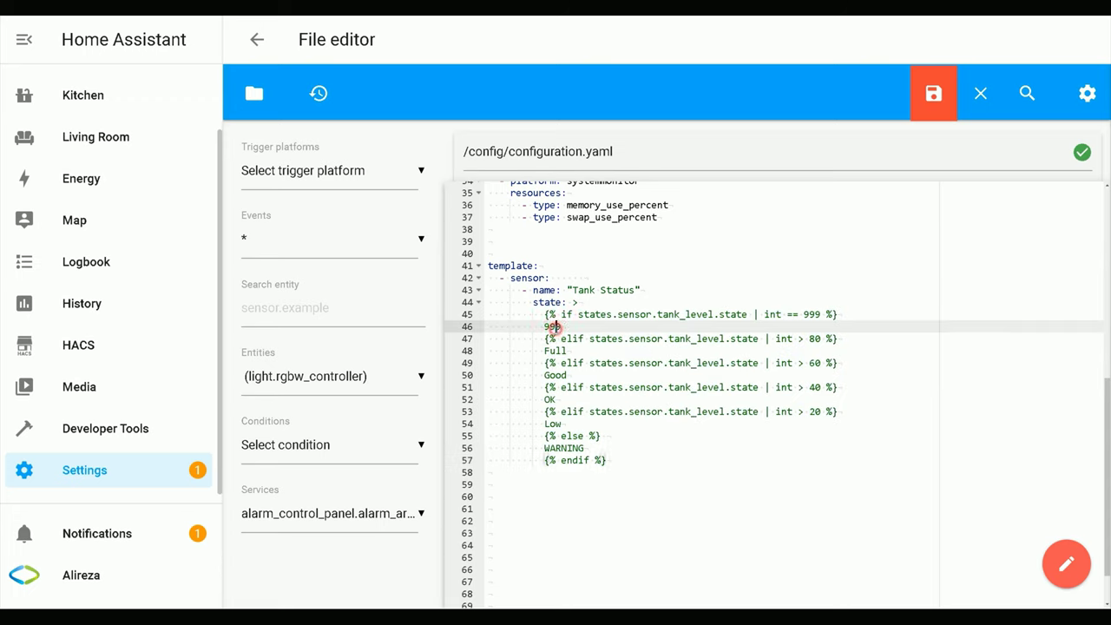
drag(545, 315, 584, 448)
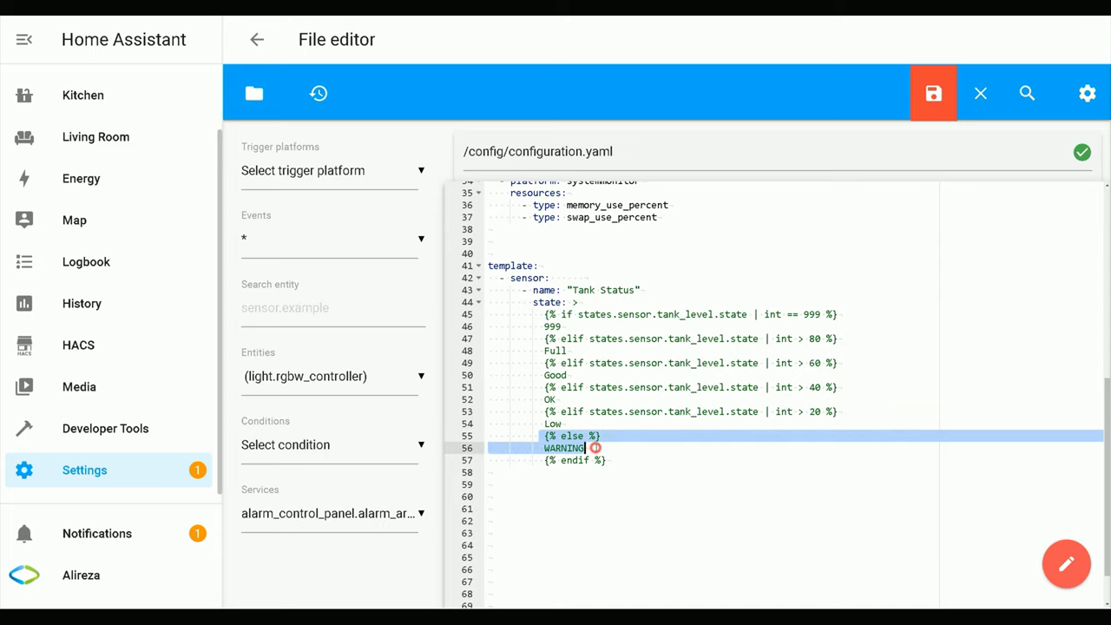
click(602, 322)
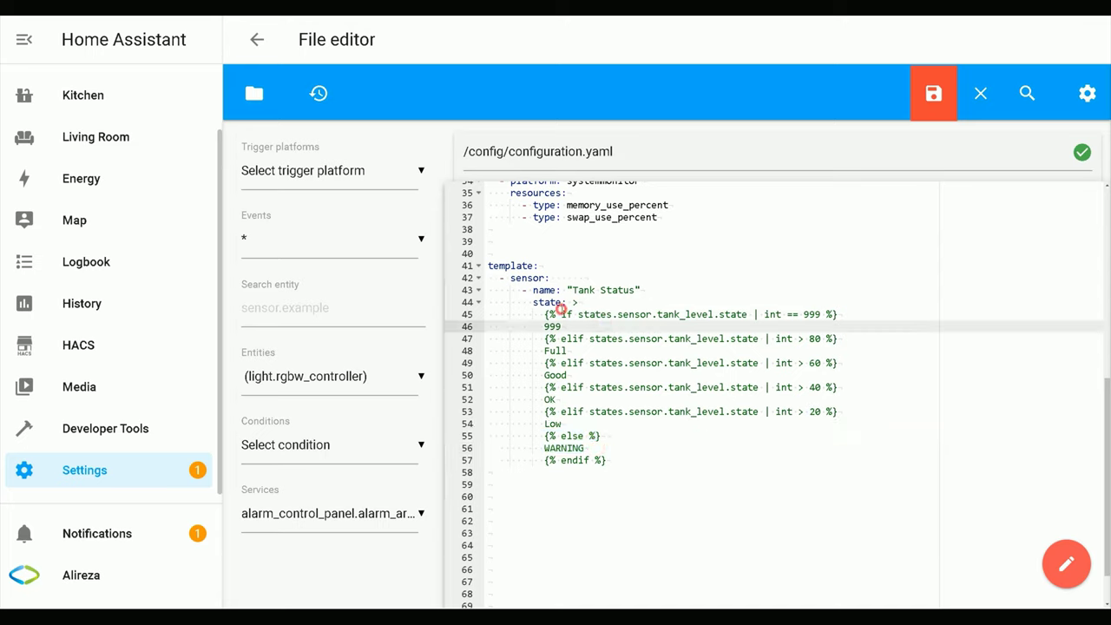
double_click(566, 314)
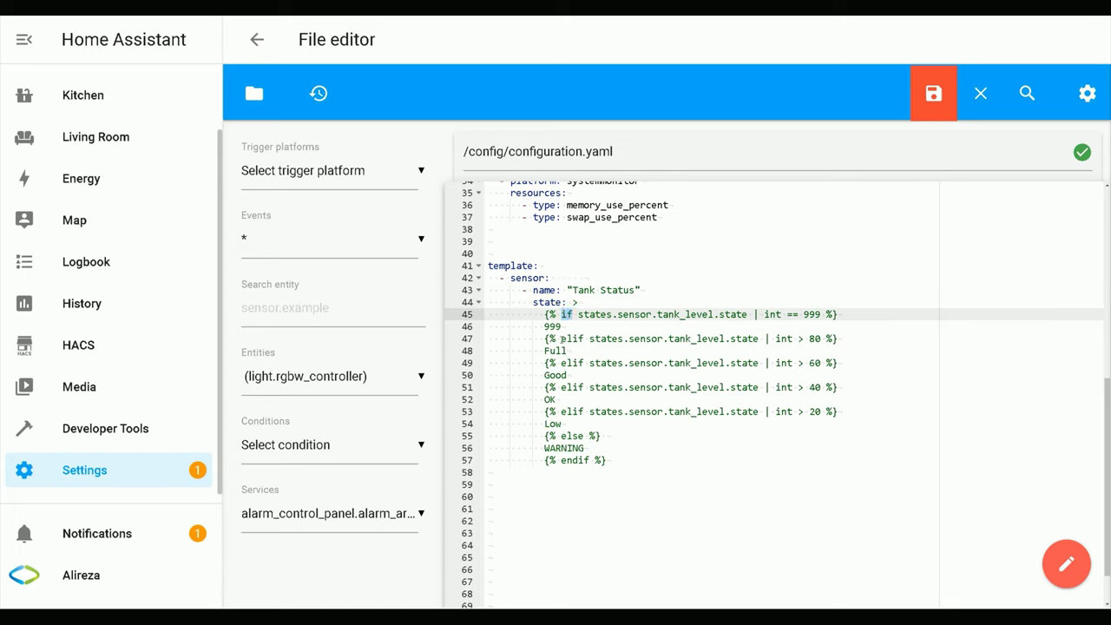
drag(562, 339, 584, 339)
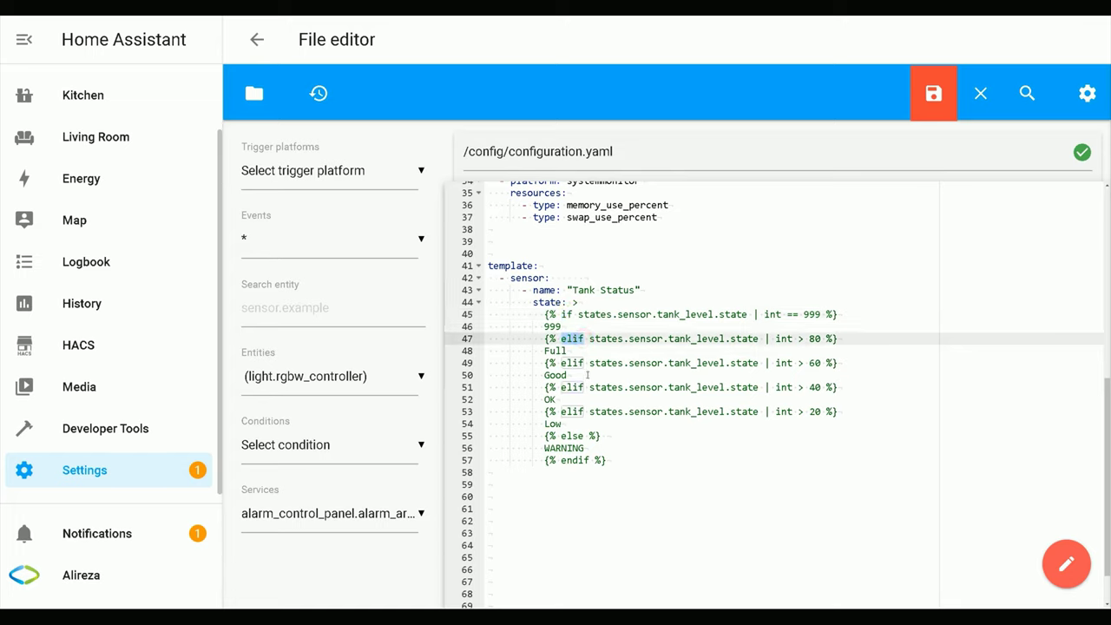
drag(561, 459, 590, 460)
drag(539, 314, 856, 314)
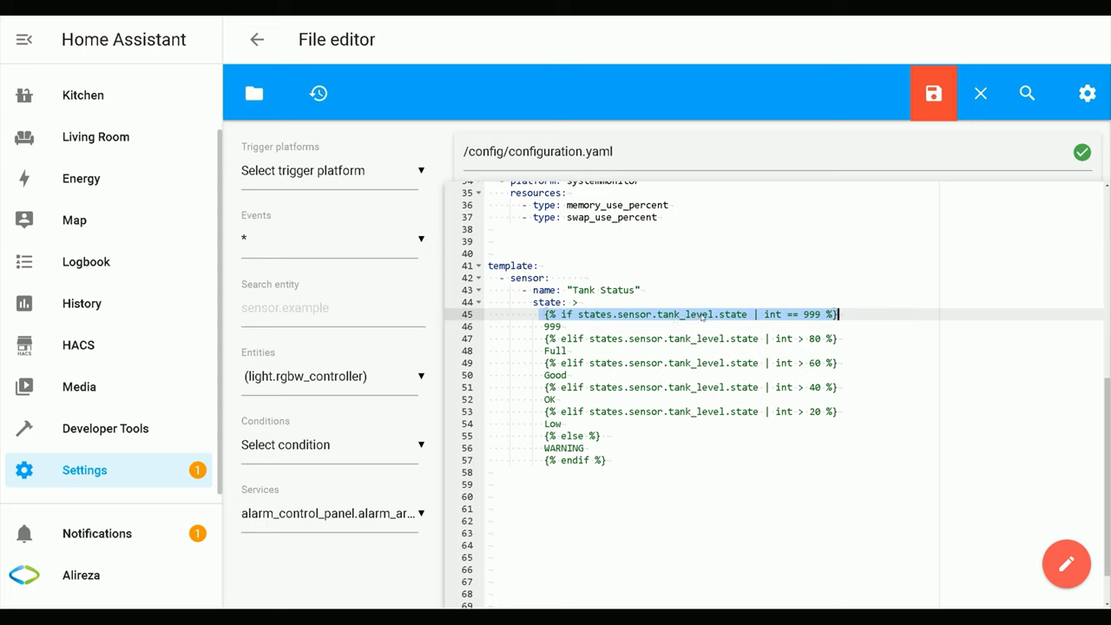
click(807, 314)
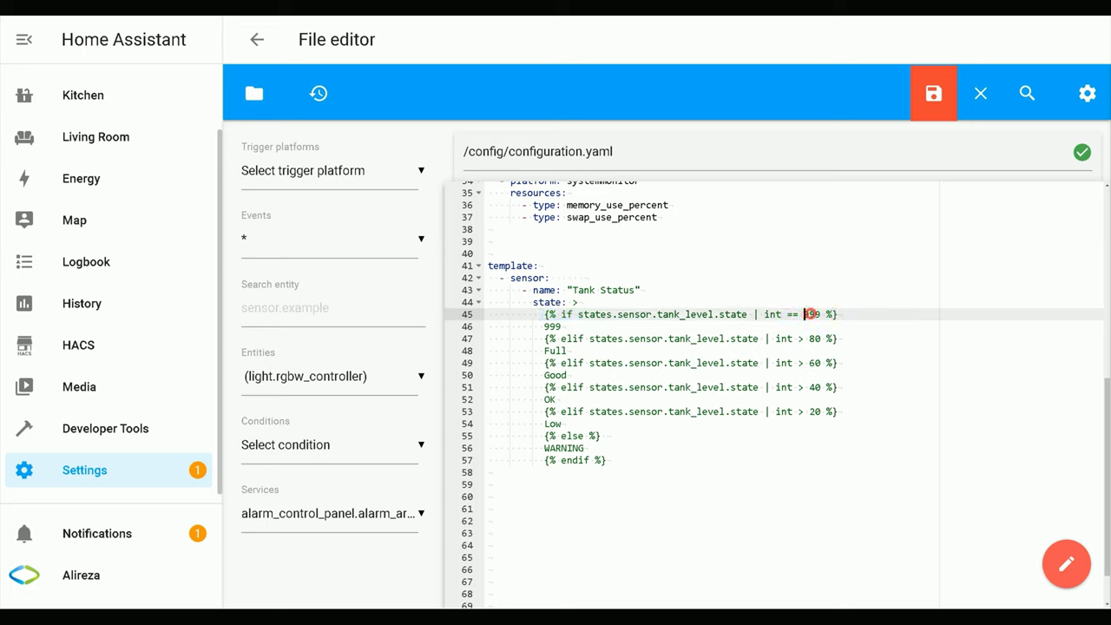
double_click(811, 314)
drag(543, 326, 566, 350)
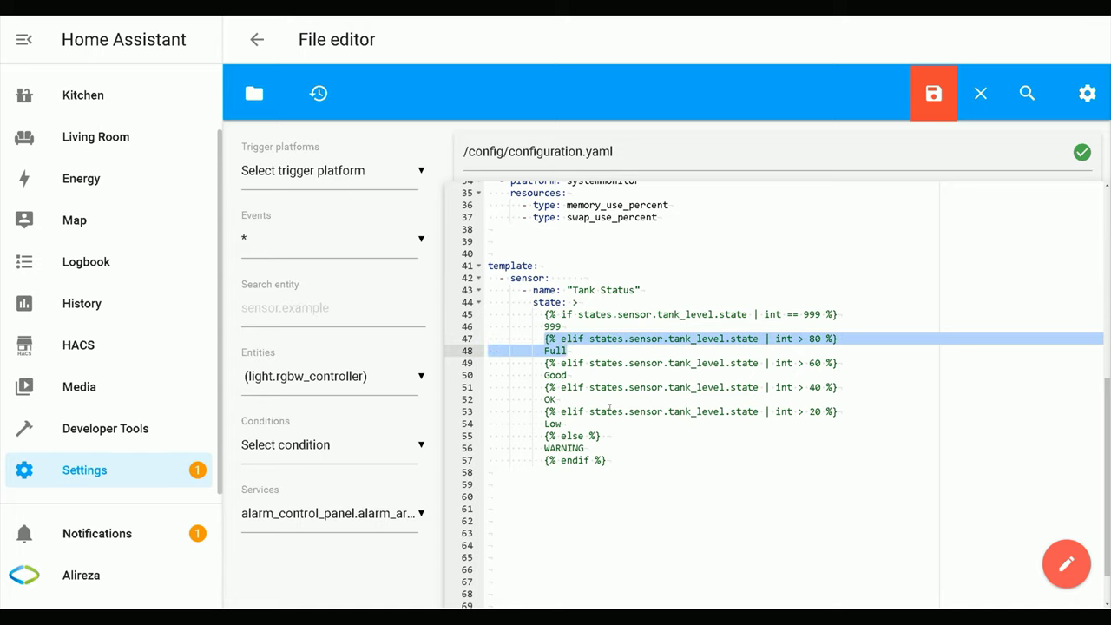
click(701, 338)
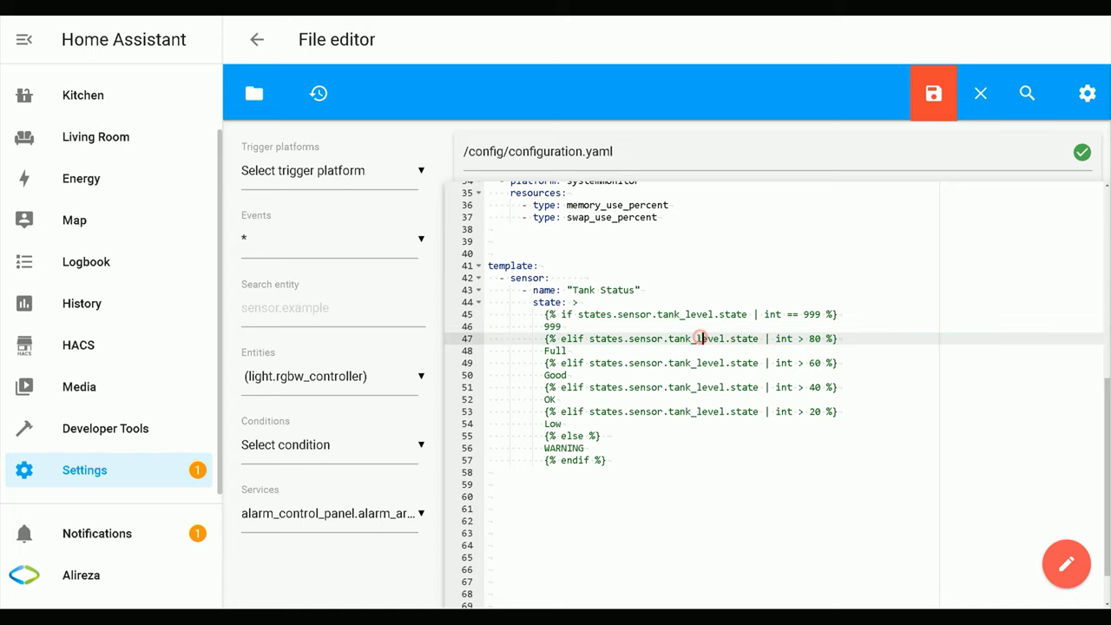
click(668, 338)
drag(668, 339, 821, 338)
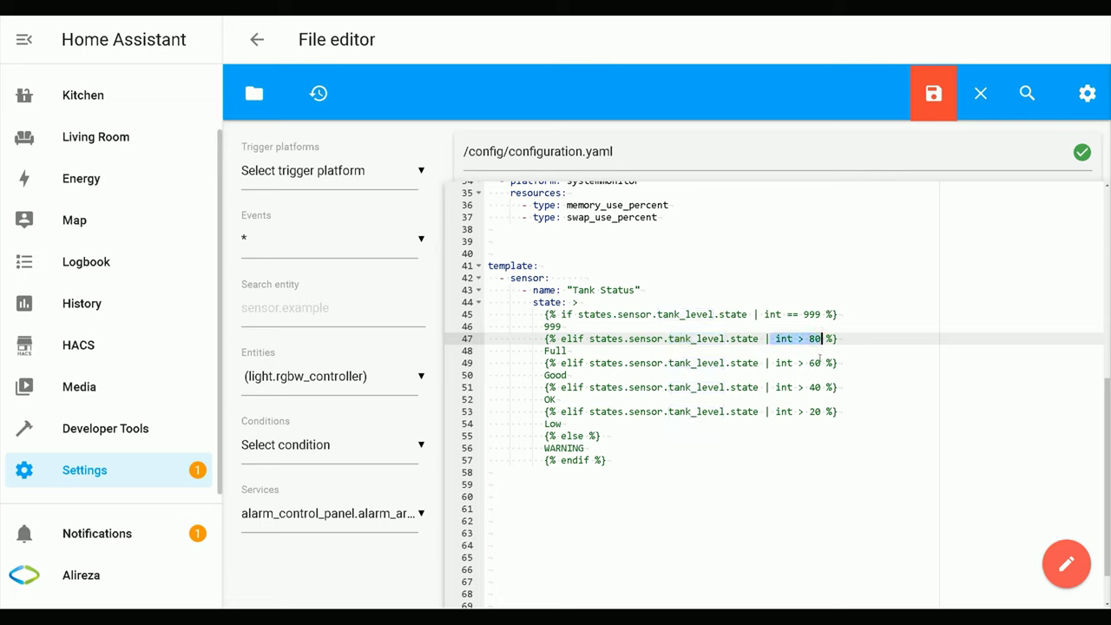
click(544, 350)
drag(487, 351, 566, 351)
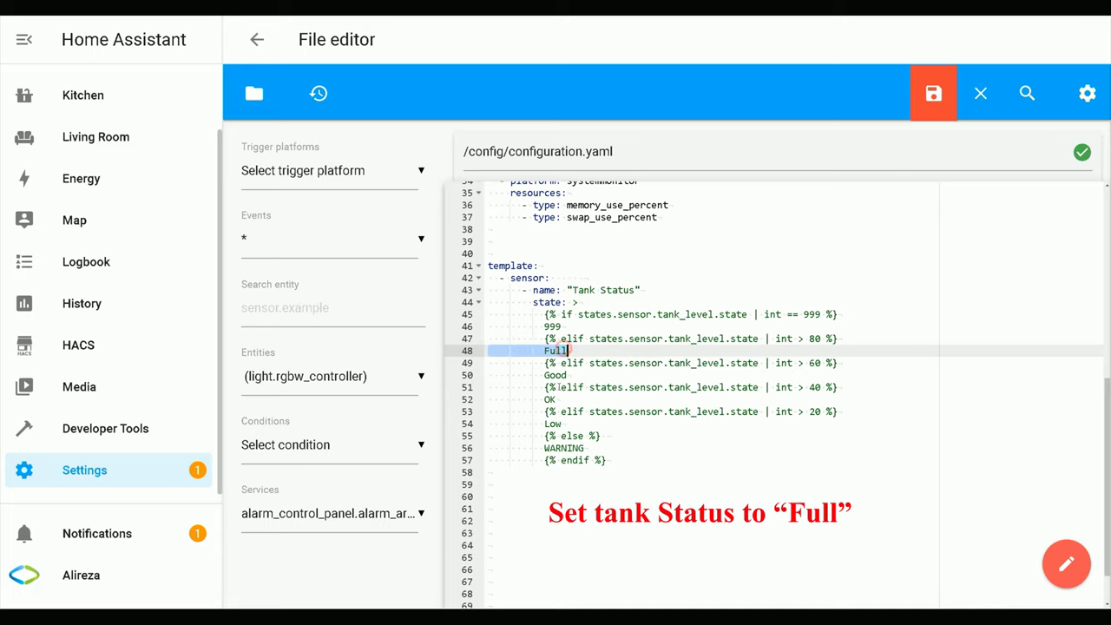
click(565, 362)
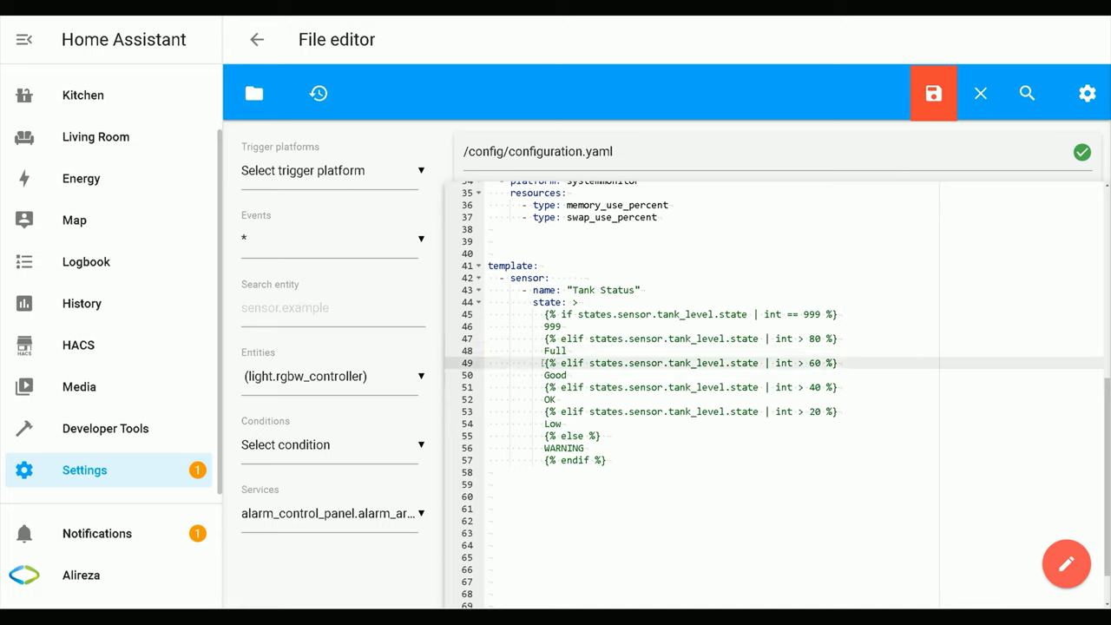
drag(538, 362, 568, 375)
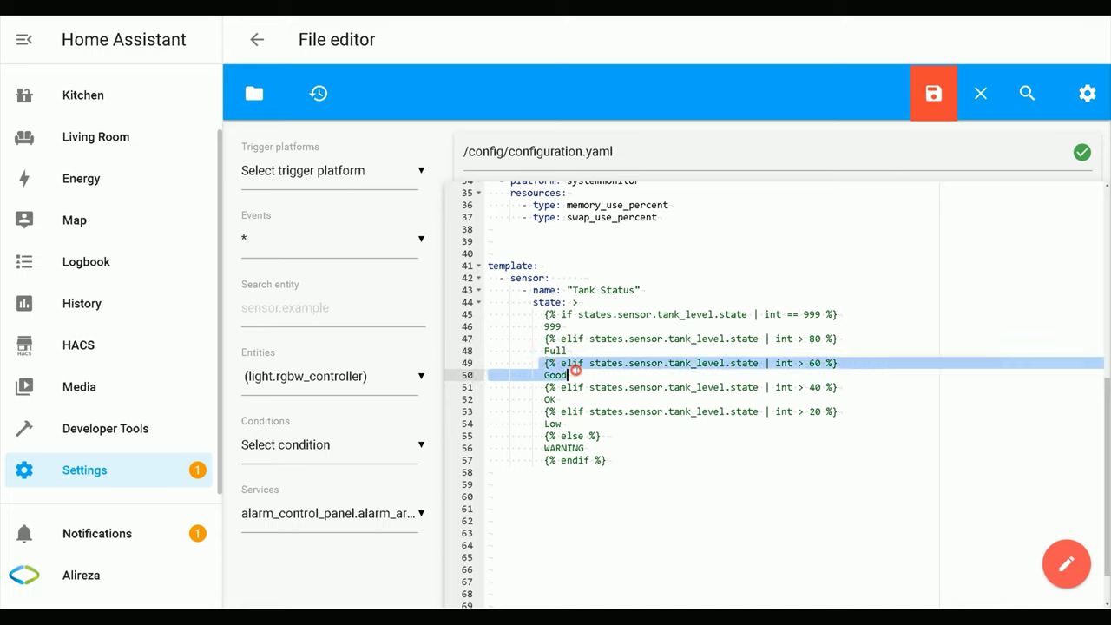
click(727, 366)
drag(667, 362, 821, 363)
drag(540, 375, 572, 374)
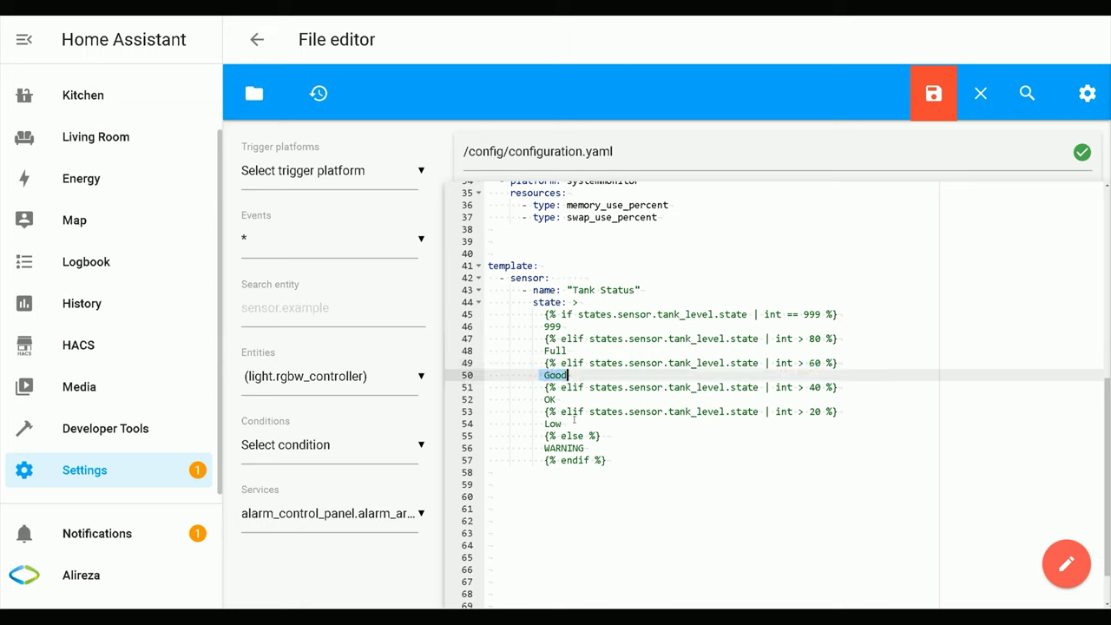
double_click(660, 314)
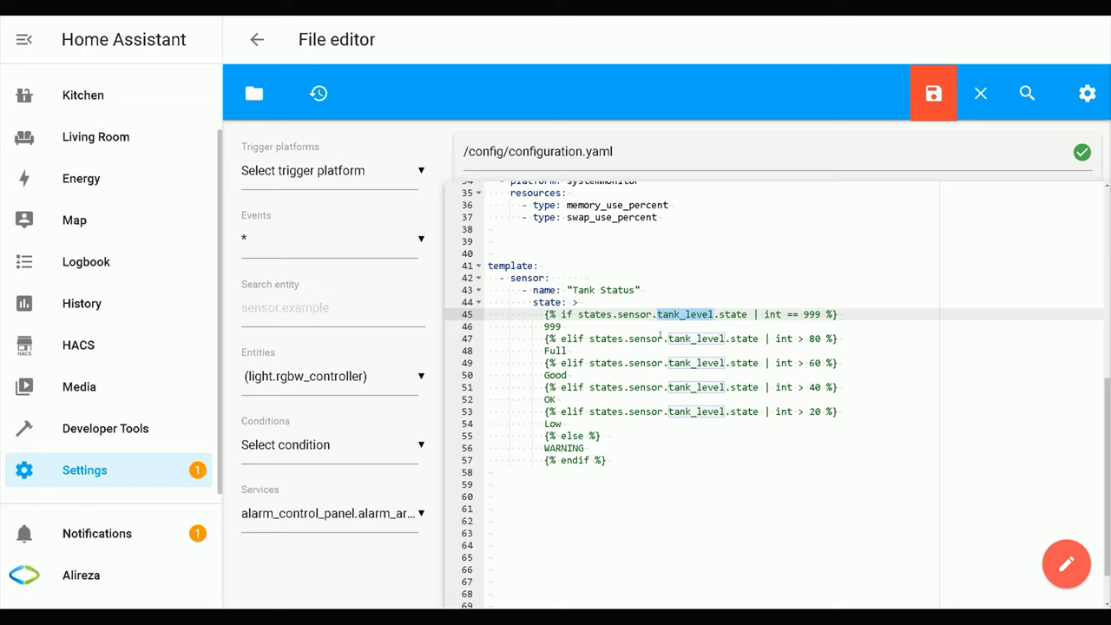
click(657, 314)
drag(657, 314, 715, 314)
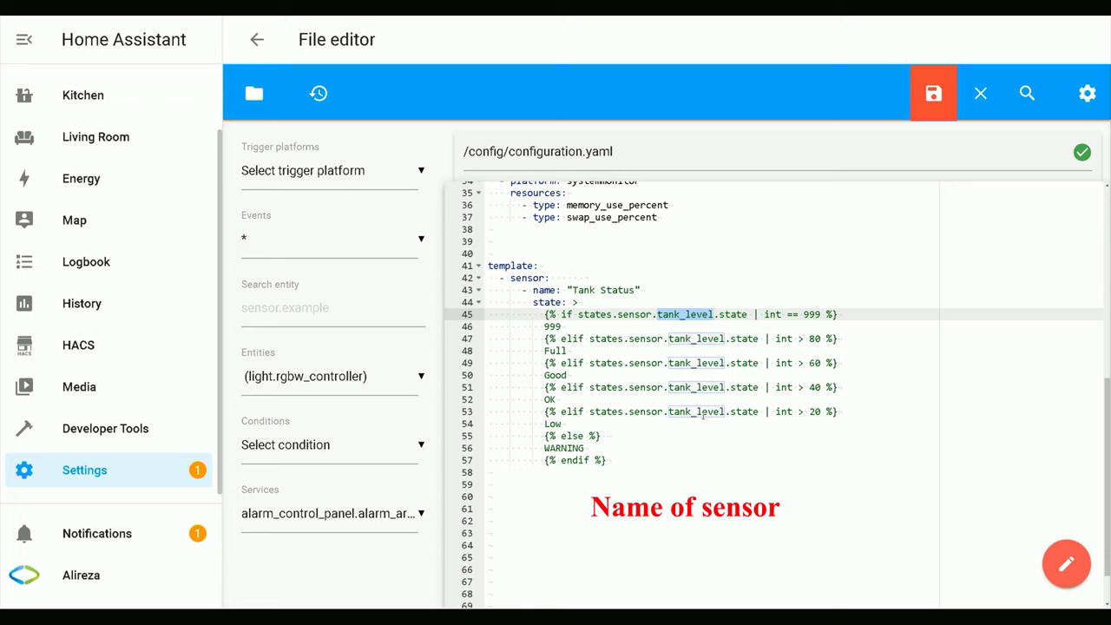
drag(761, 314, 835, 314)
drag(770, 338, 838, 338)
drag(781, 314, 764, 314)
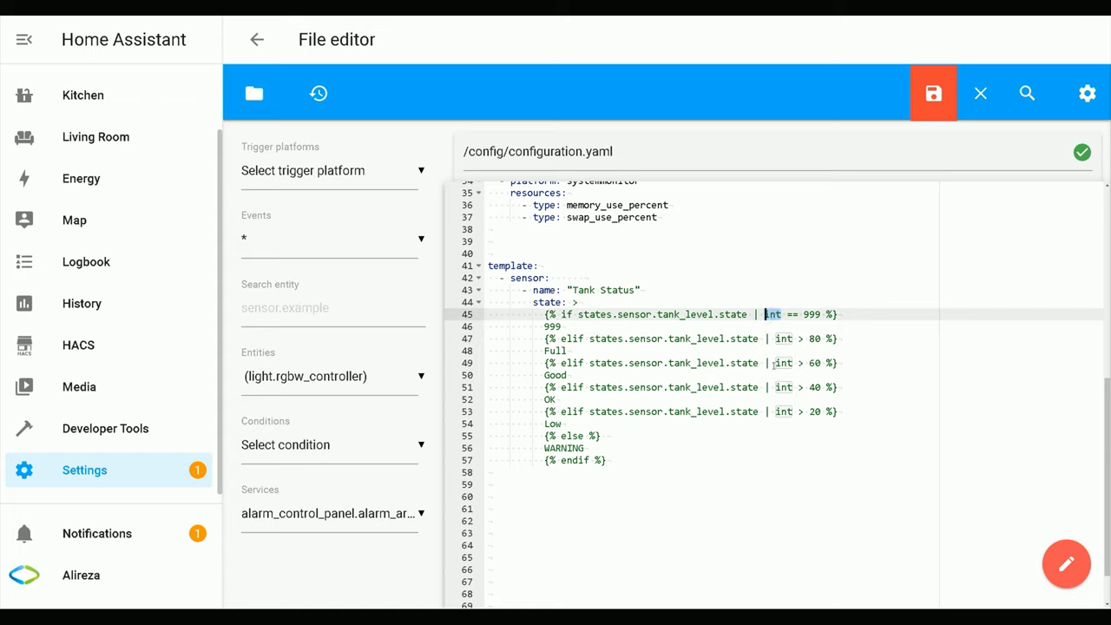
Deselect the template text and save configuration.yaml
click(747, 436)
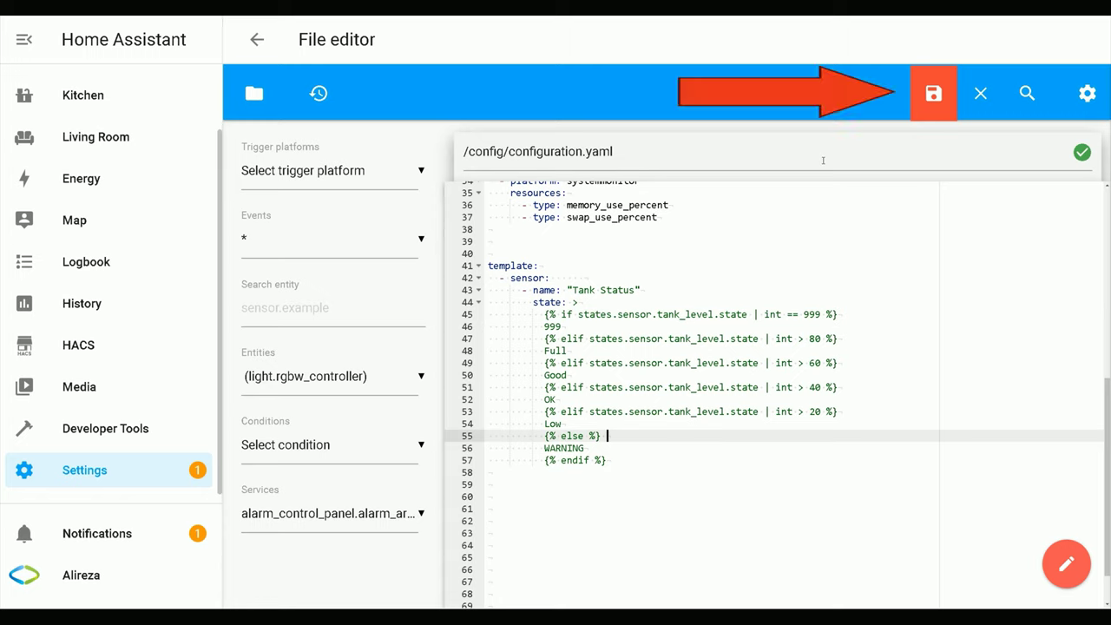
click(933, 93)
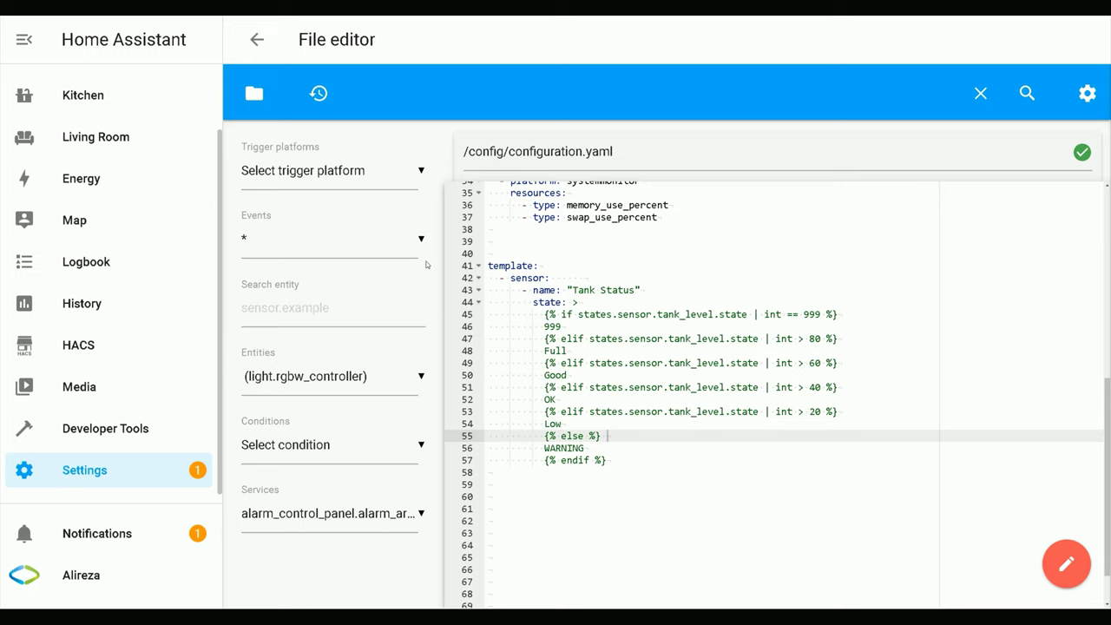
drag(295, 40, 375, 40)
Browse and scroll through the files and folders in config/
click(254, 92)
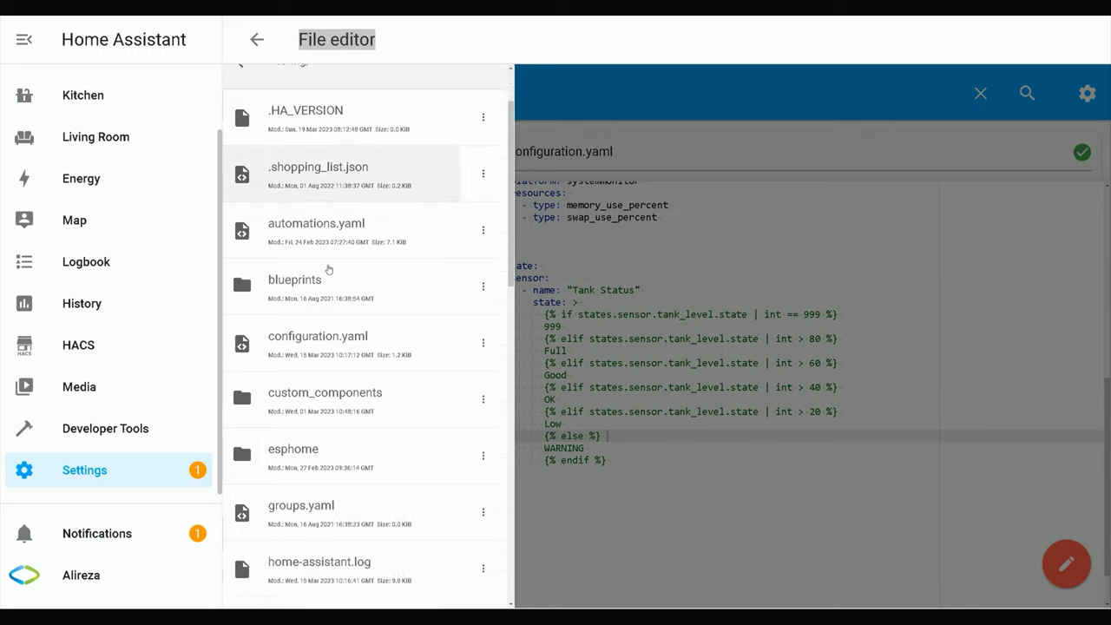
scroll(327, 271, down, 5)
scroll(328, 271, down, 2)
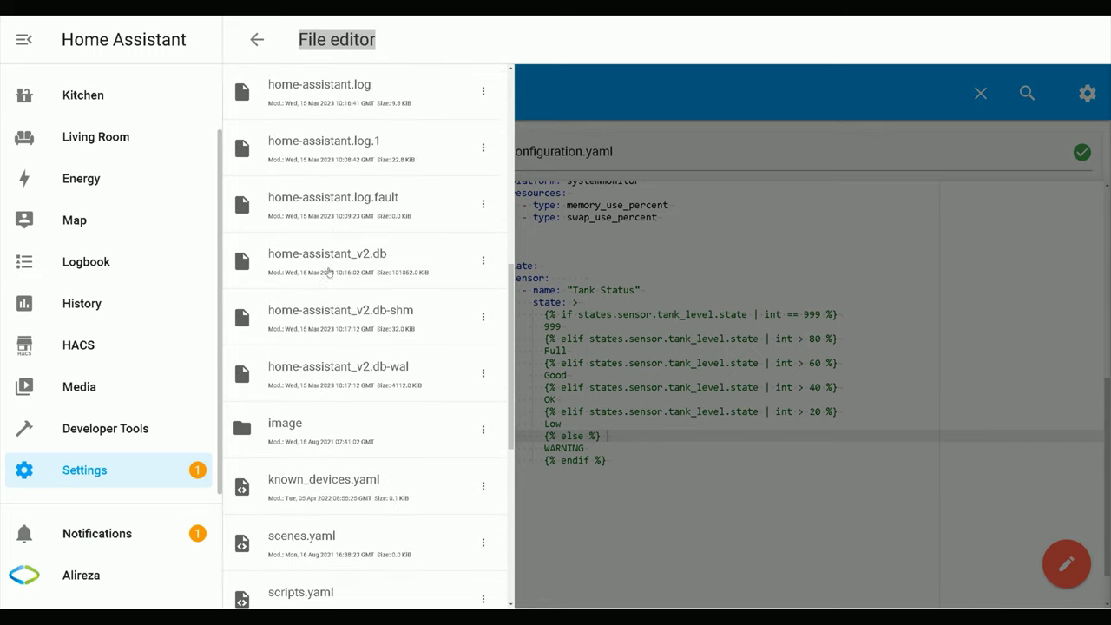
scroll(310, 400, down, 5)
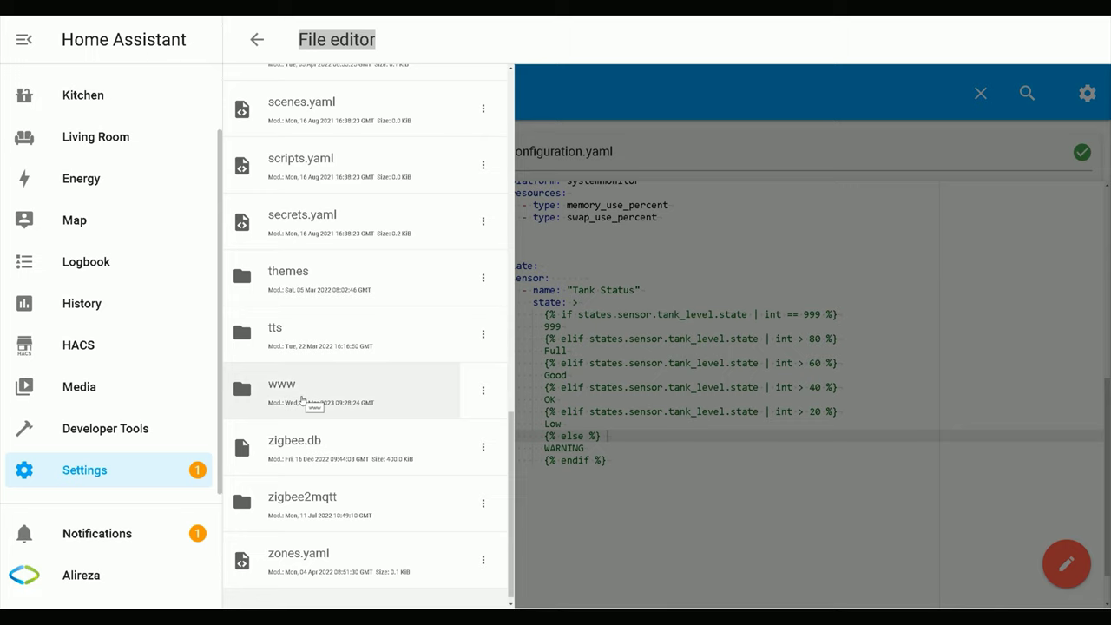
scroll(321, 334, up, 10)
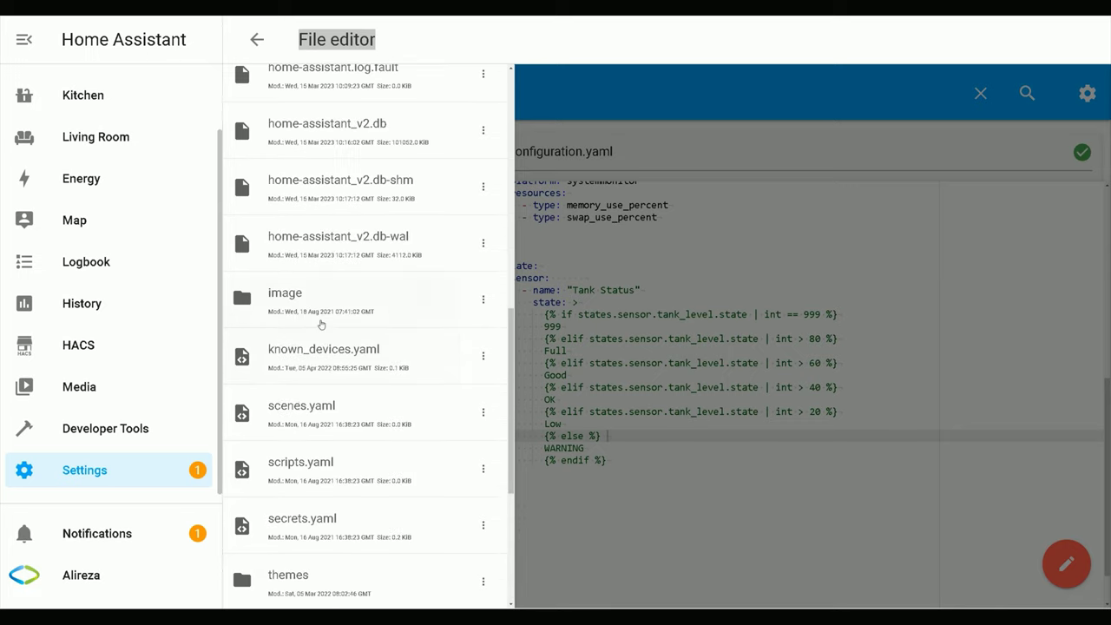
scroll(319, 318, up, 2)
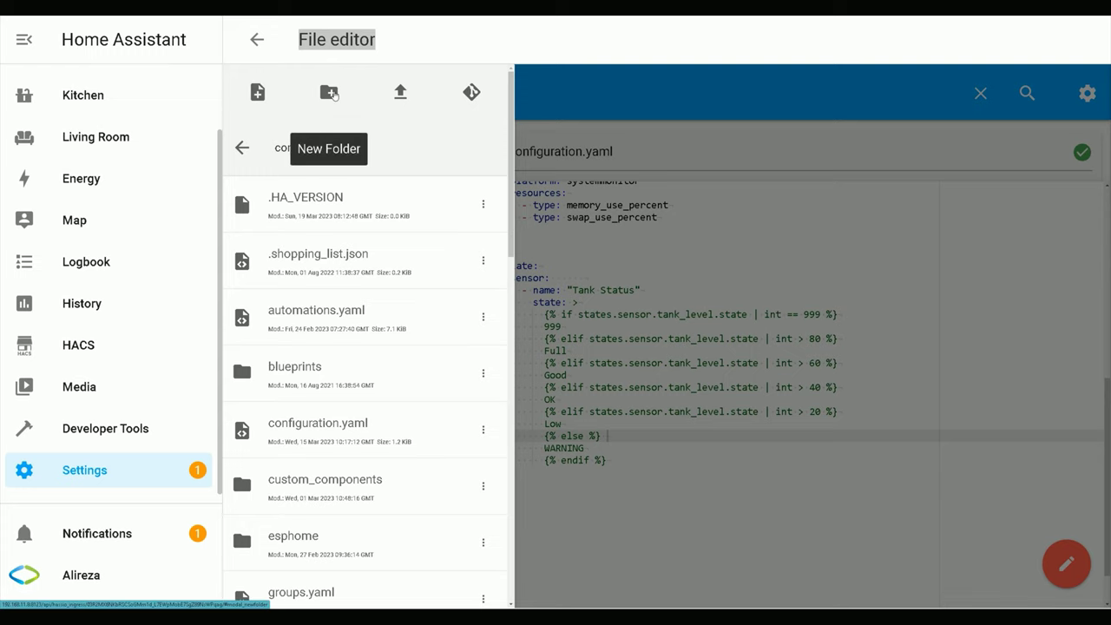
click(333, 94)
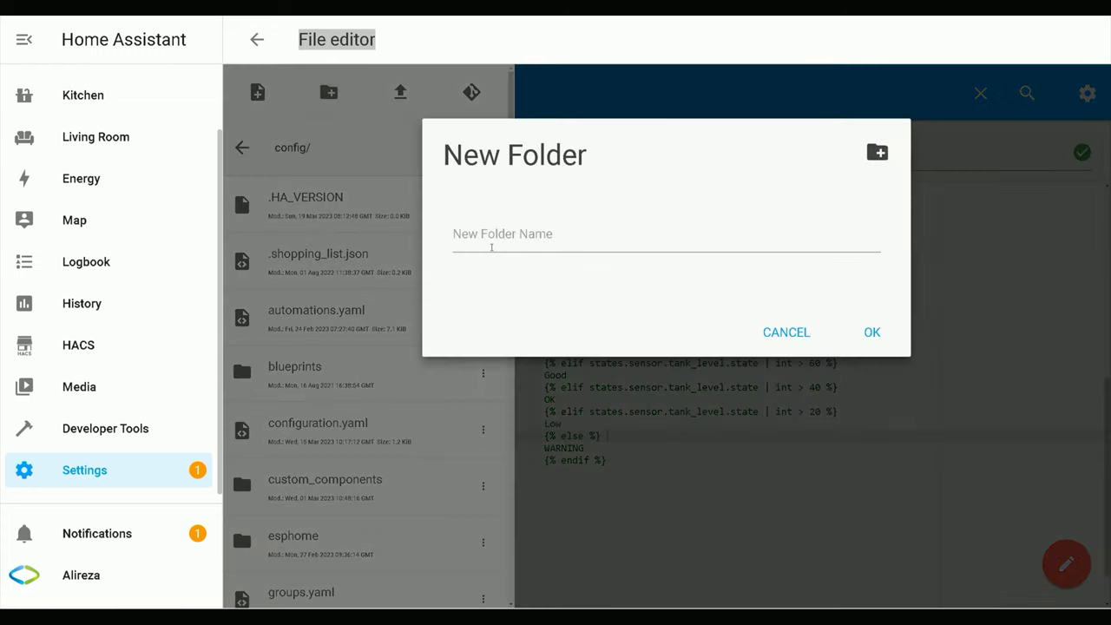
click(493, 243)
text(www)
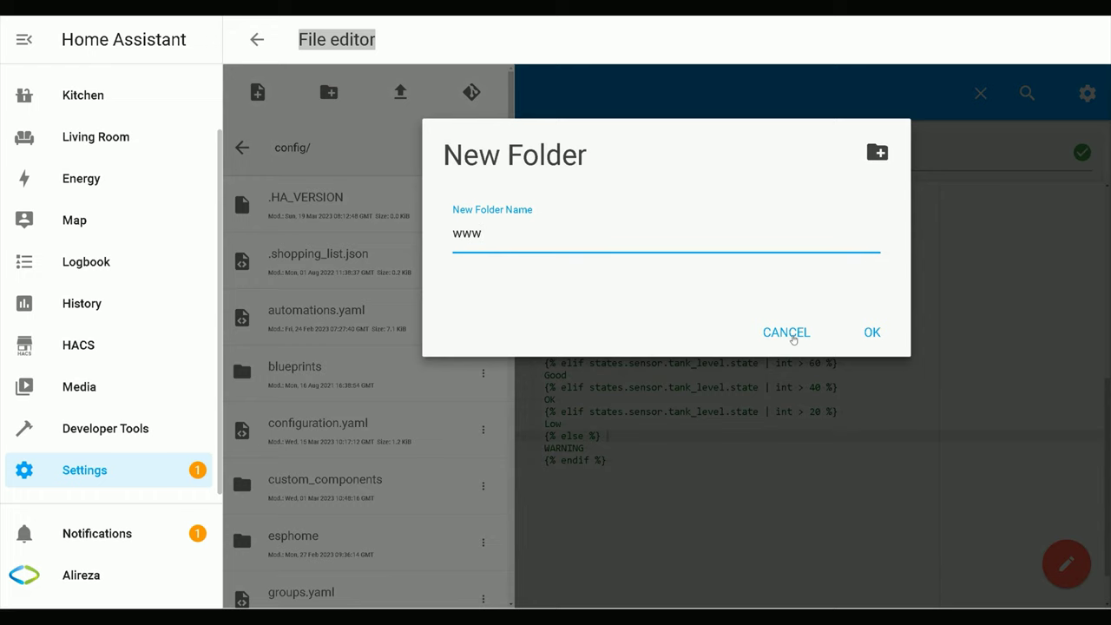
click(790, 335)
scroll(314, 402, down, 10)
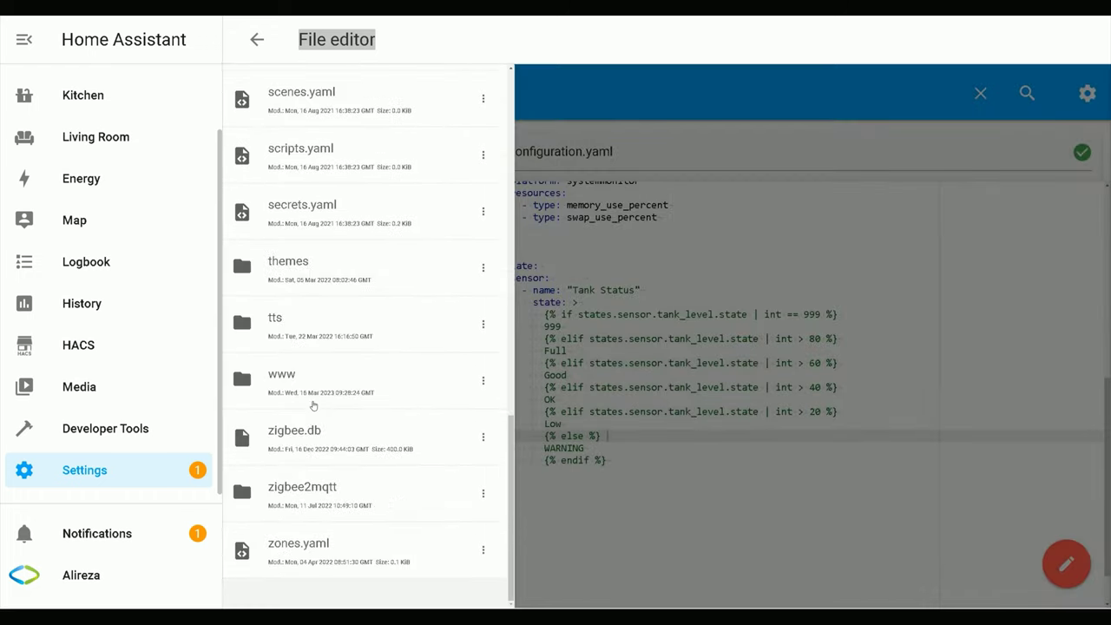
click(295, 375)
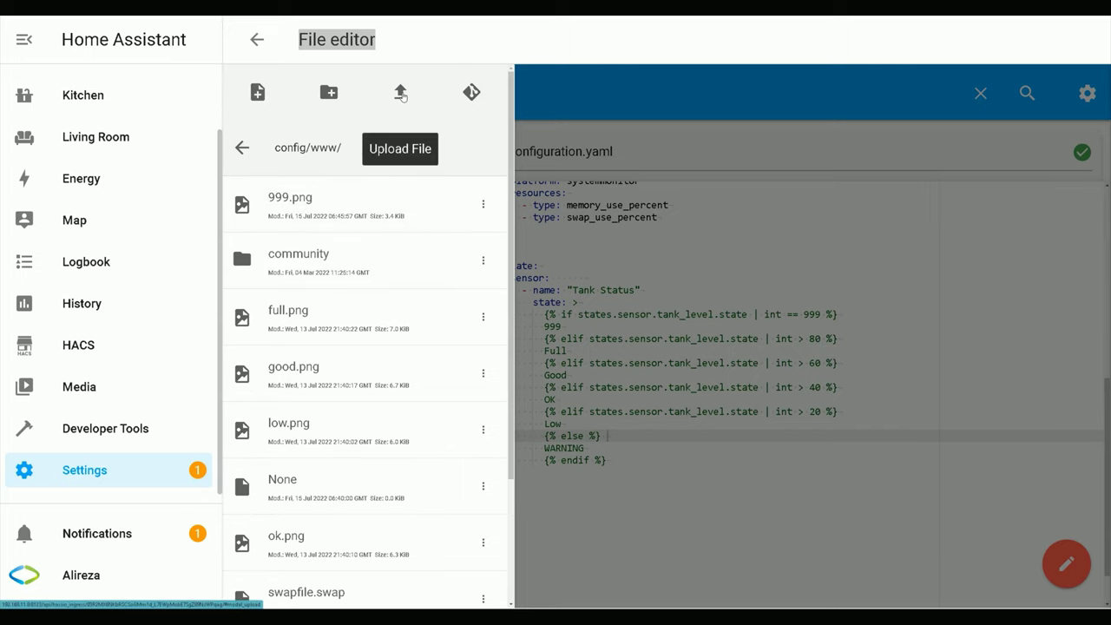
Start an upload into www, then cancel it without choosing a file
click(400, 95)
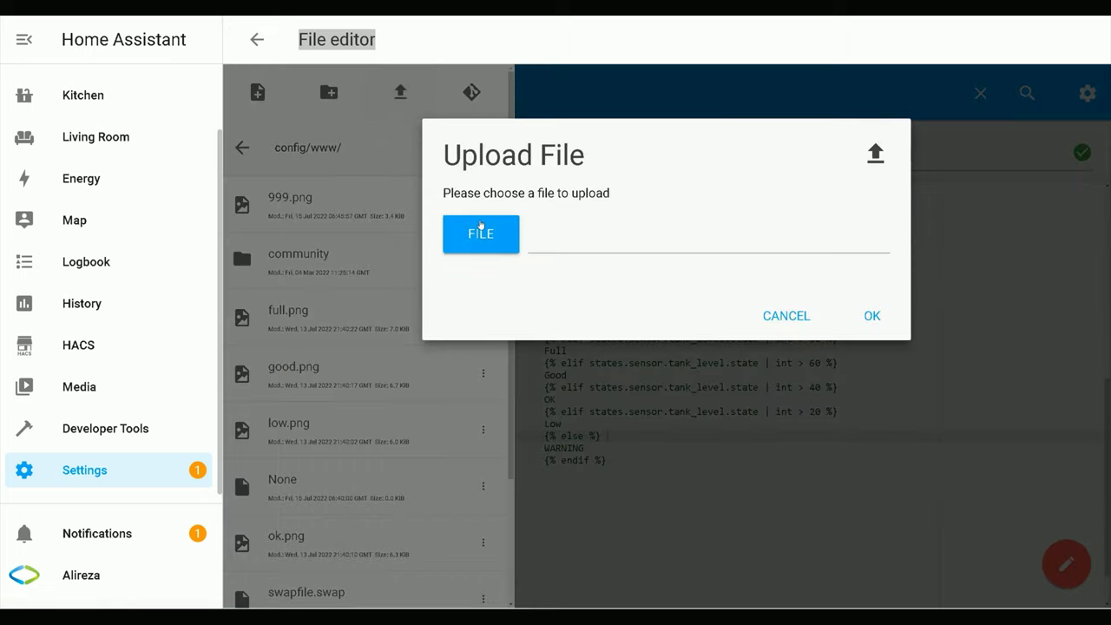
click(490, 244)
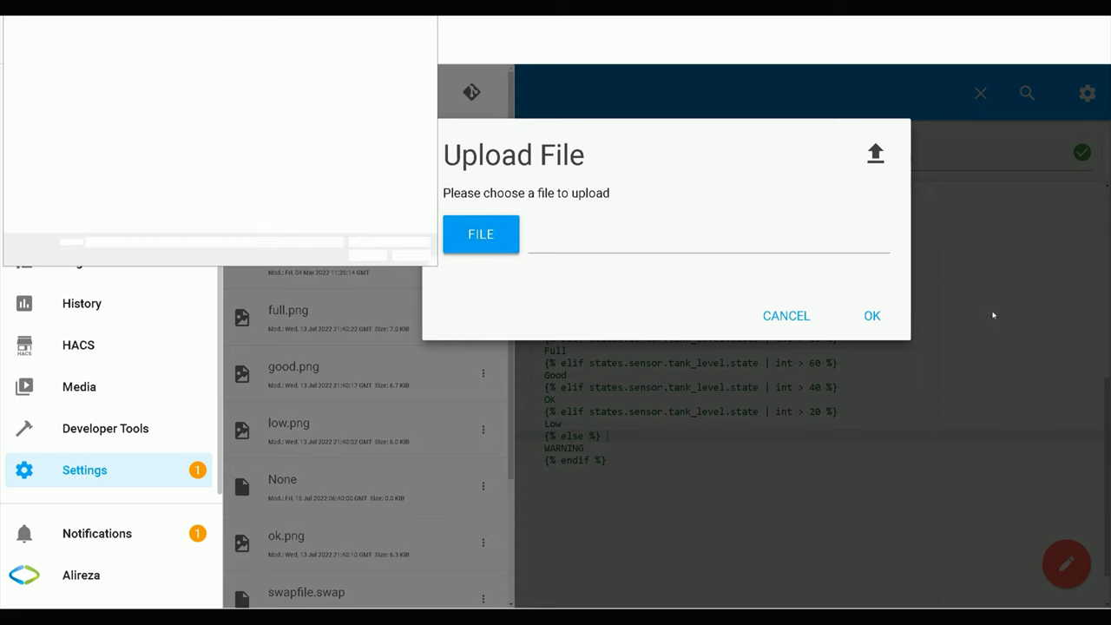
click(411, 254)
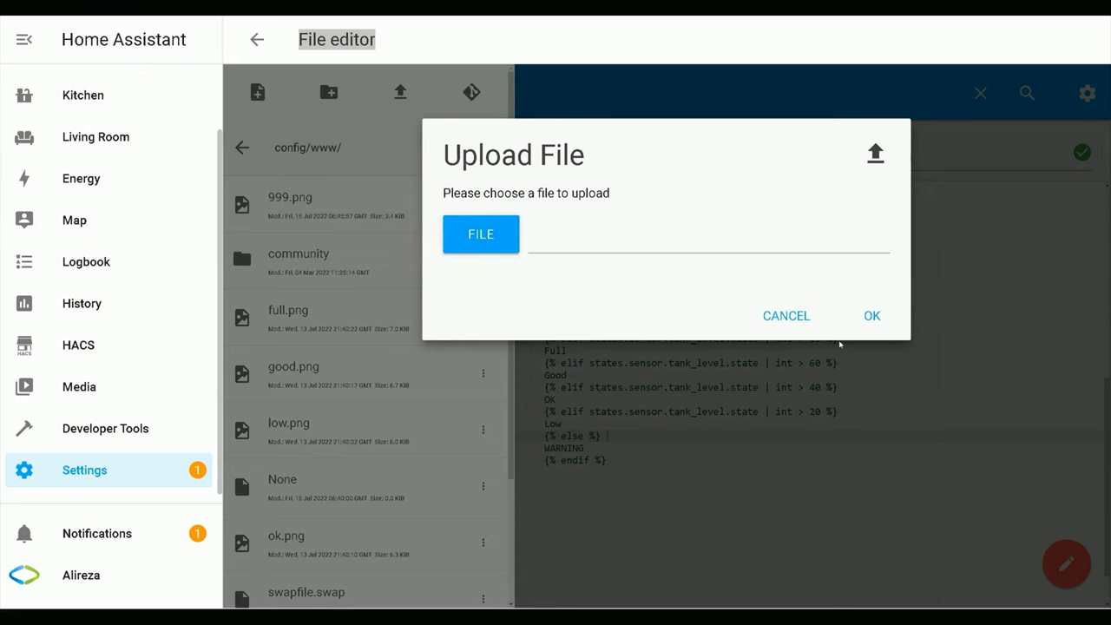
click(783, 316)
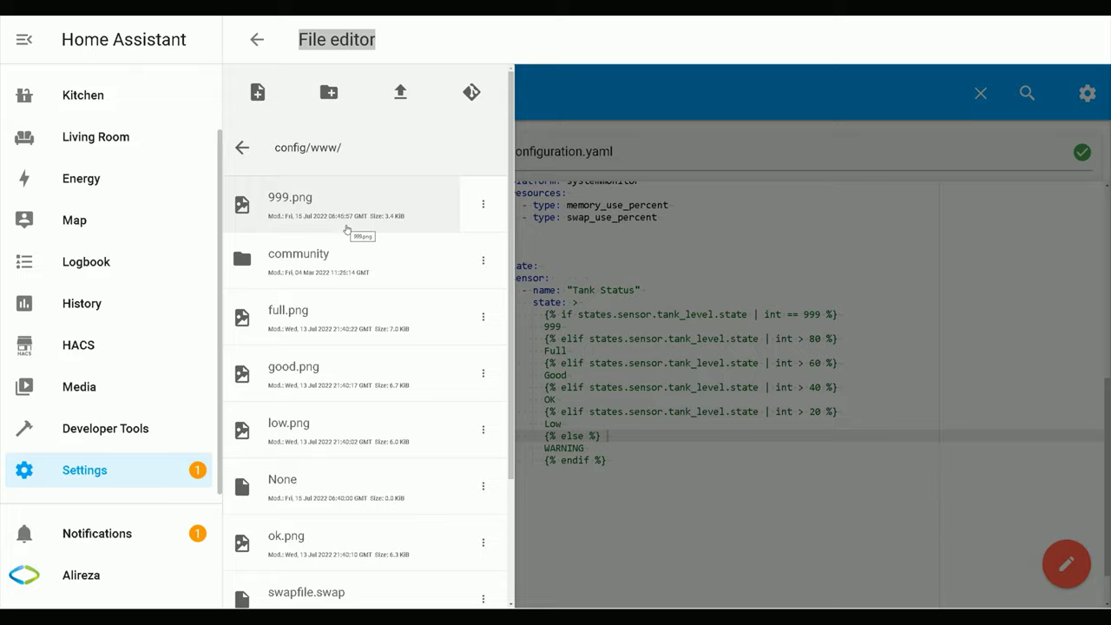
Preview 999.png, full.png, good.png, low.png and warning.png, then close the preview
click(331, 206)
click(324, 312)
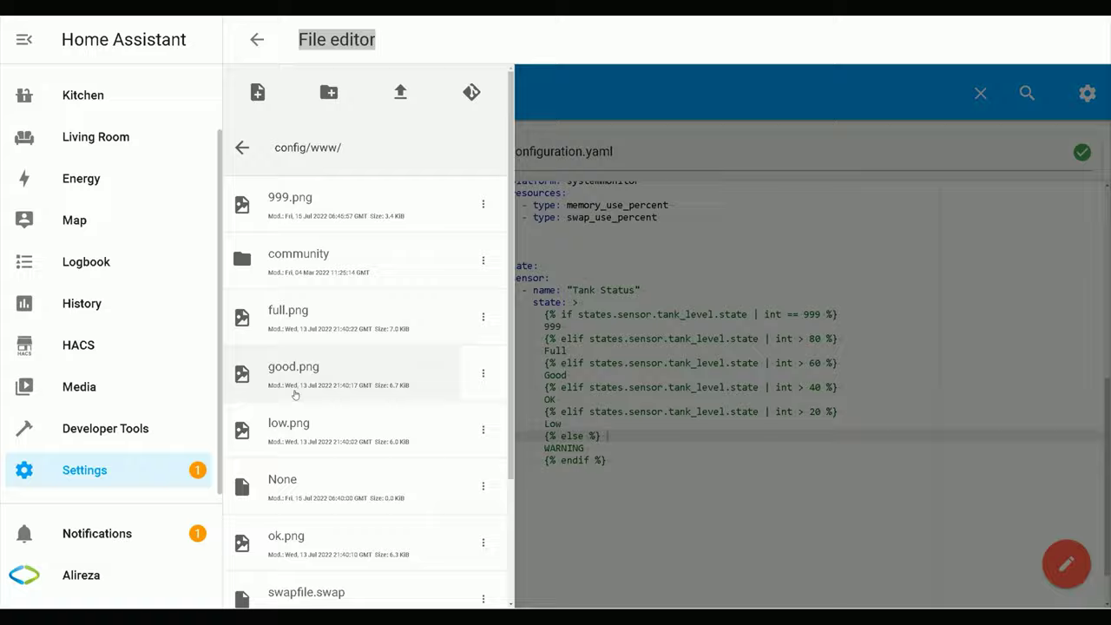
click(295, 382)
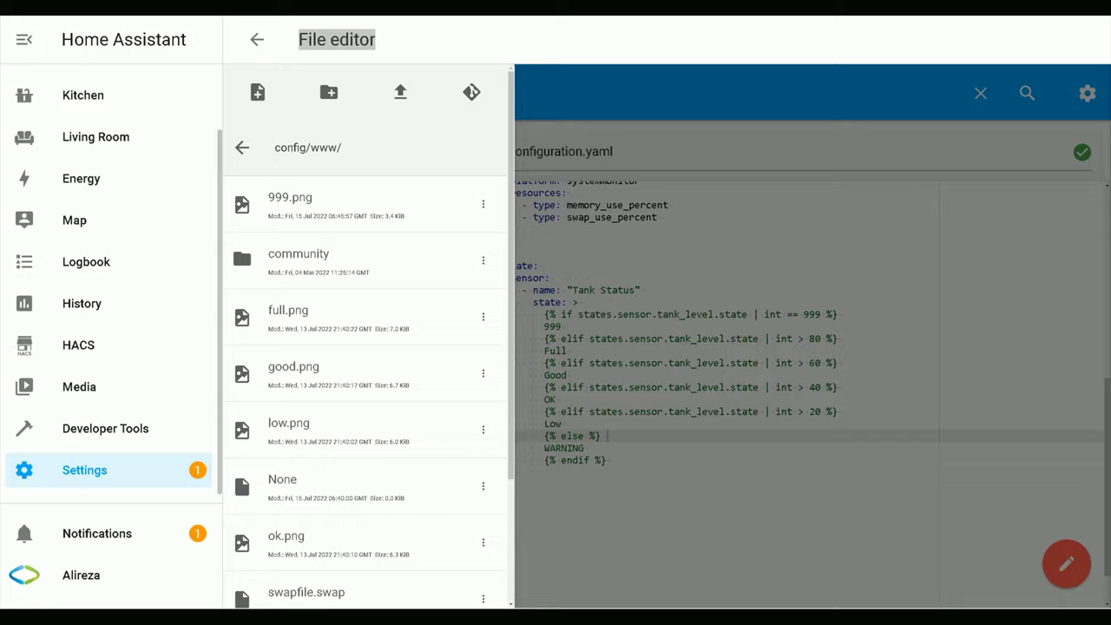
click(286, 425)
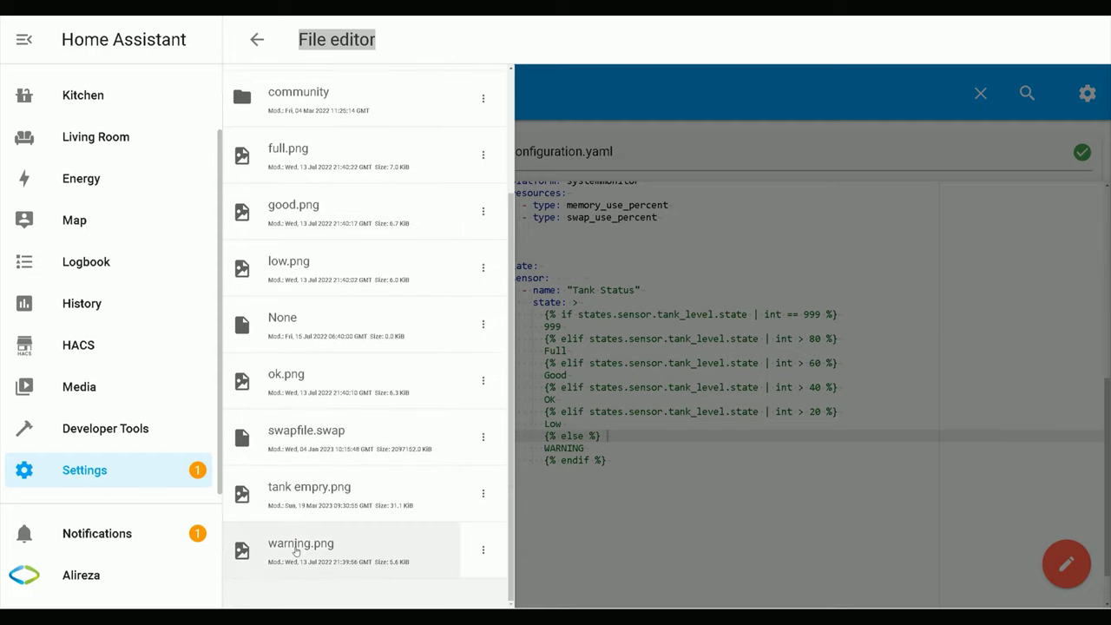
click(287, 547)
click(287, 546)
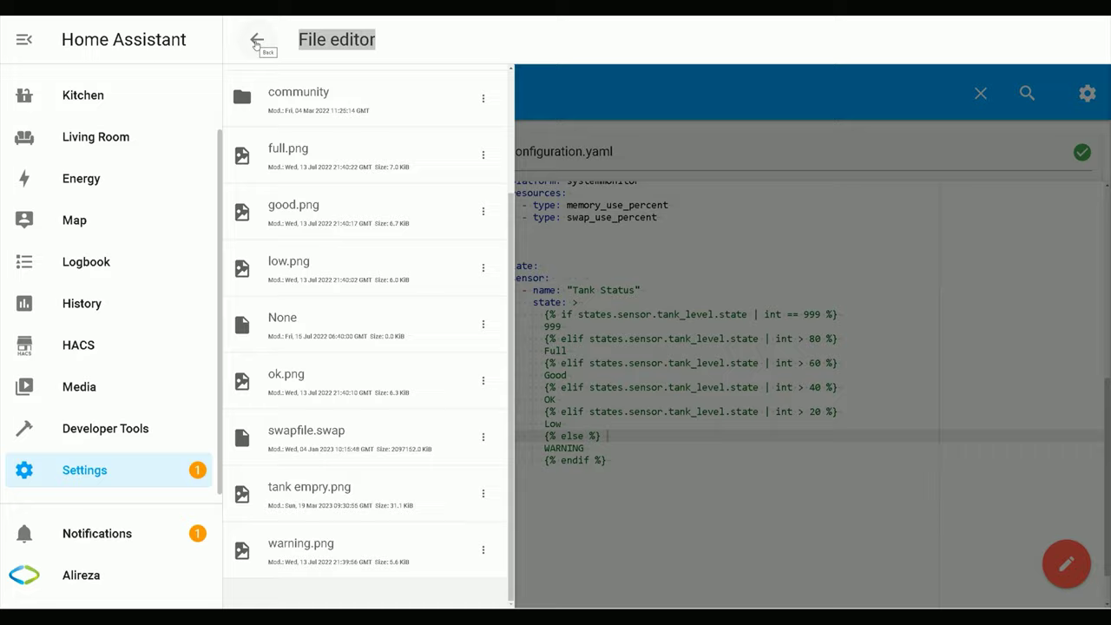
Leave the File editor and restart Home Assistant from Settings > System
click(255, 41)
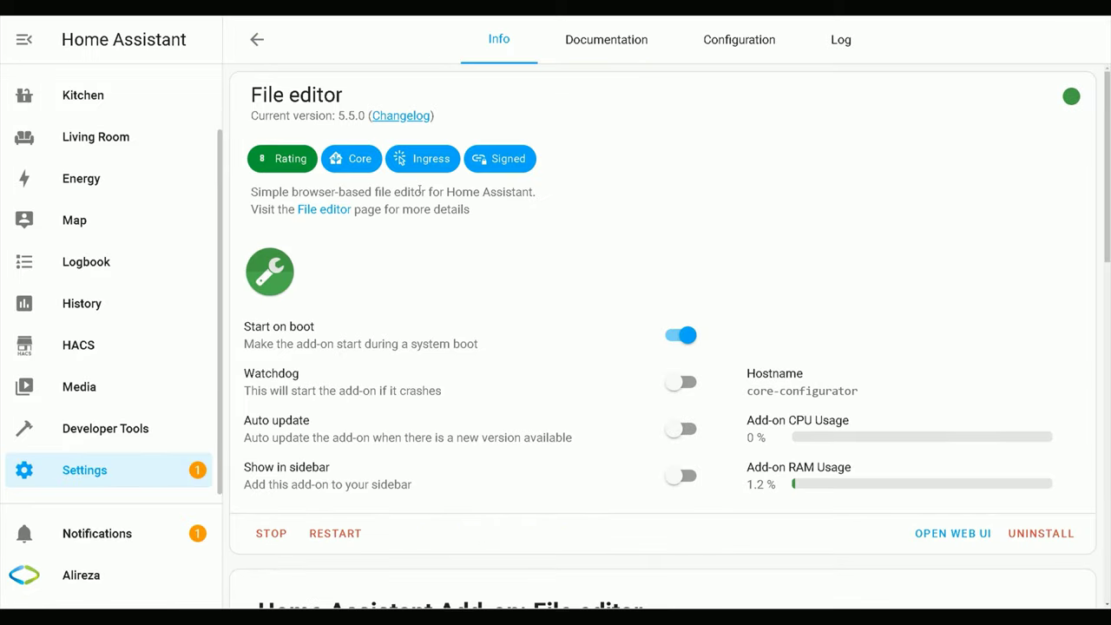
click(85, 477)
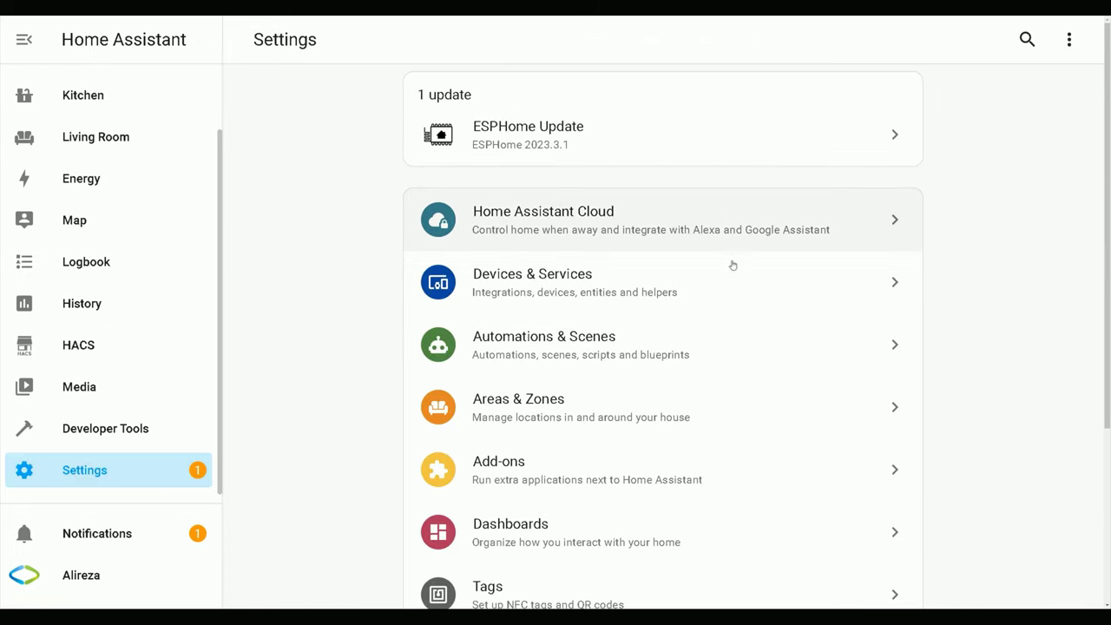
scroll(733, 273, down, 3)
click(582, 493)
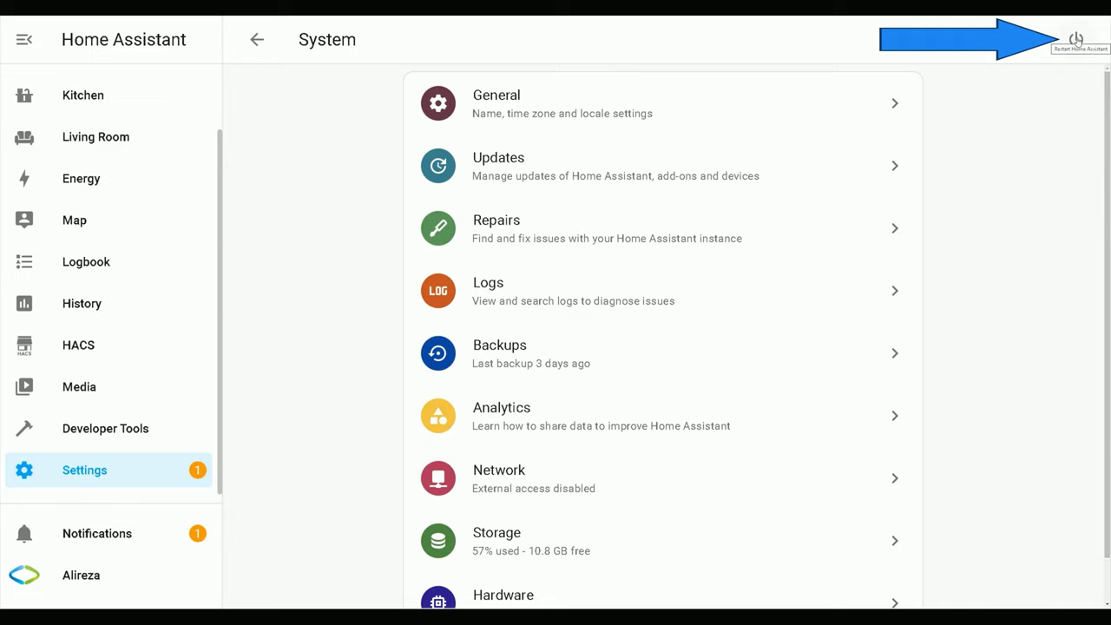
click(1076, 39)
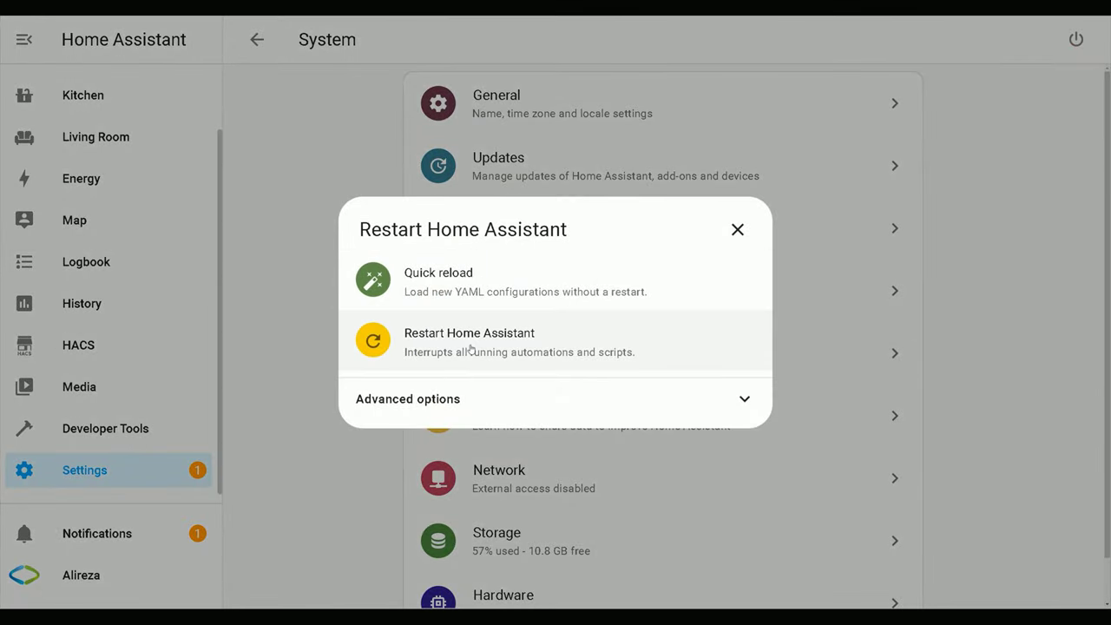
click(469, 346)
click(661, 367)
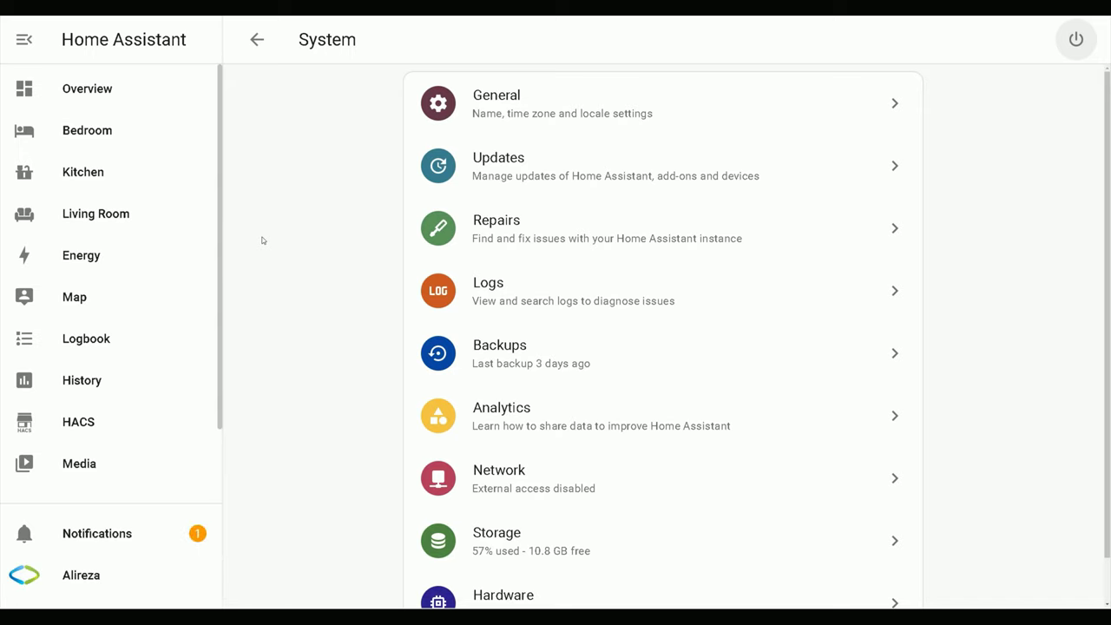
Switch the Home dashboard to edit mode and add a Picture Entity card
click(96, 93)
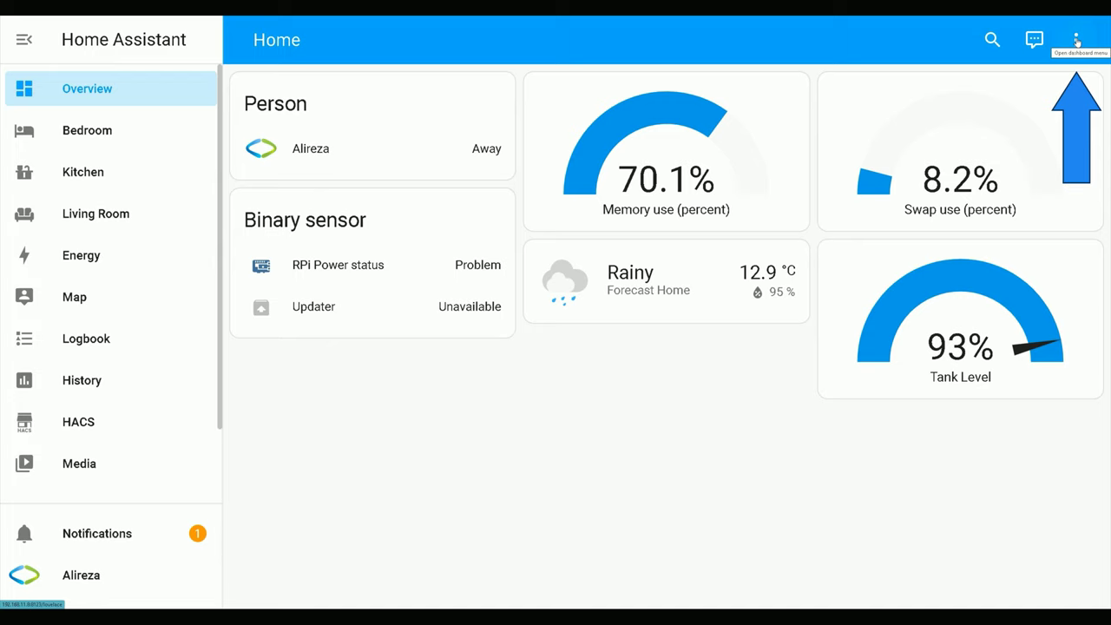
click(1076, 40)
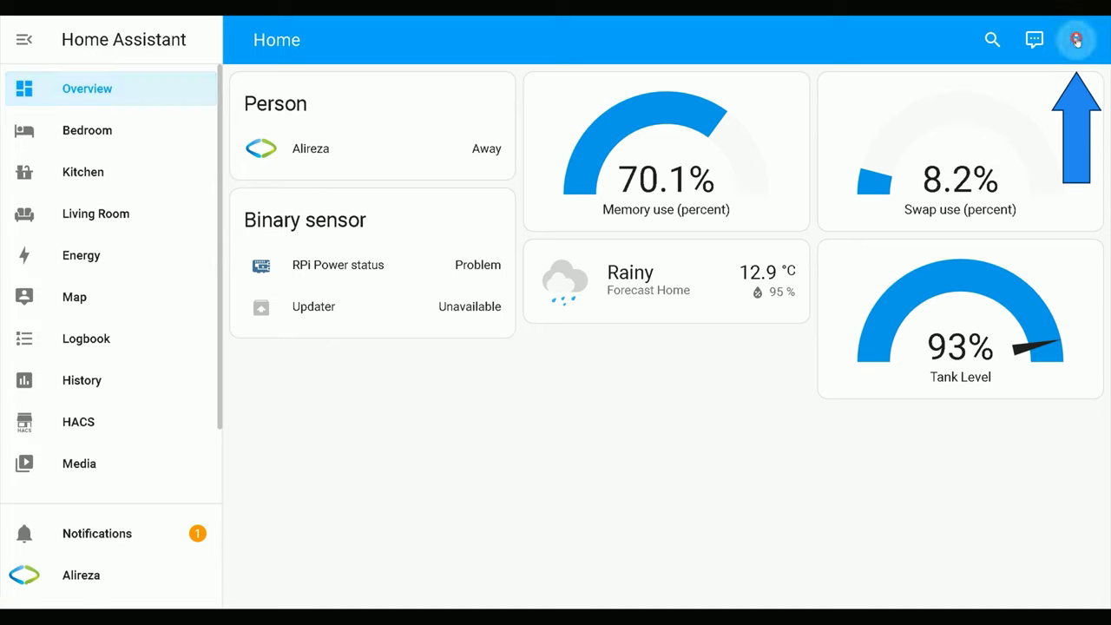
click(1031, 92)
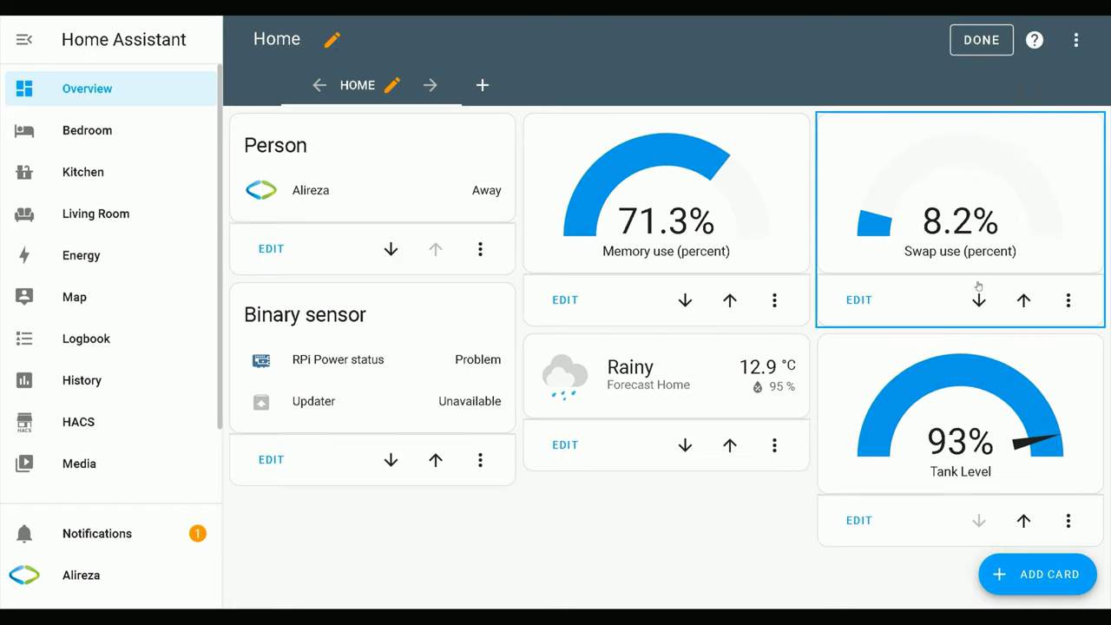
click(1048, 576)
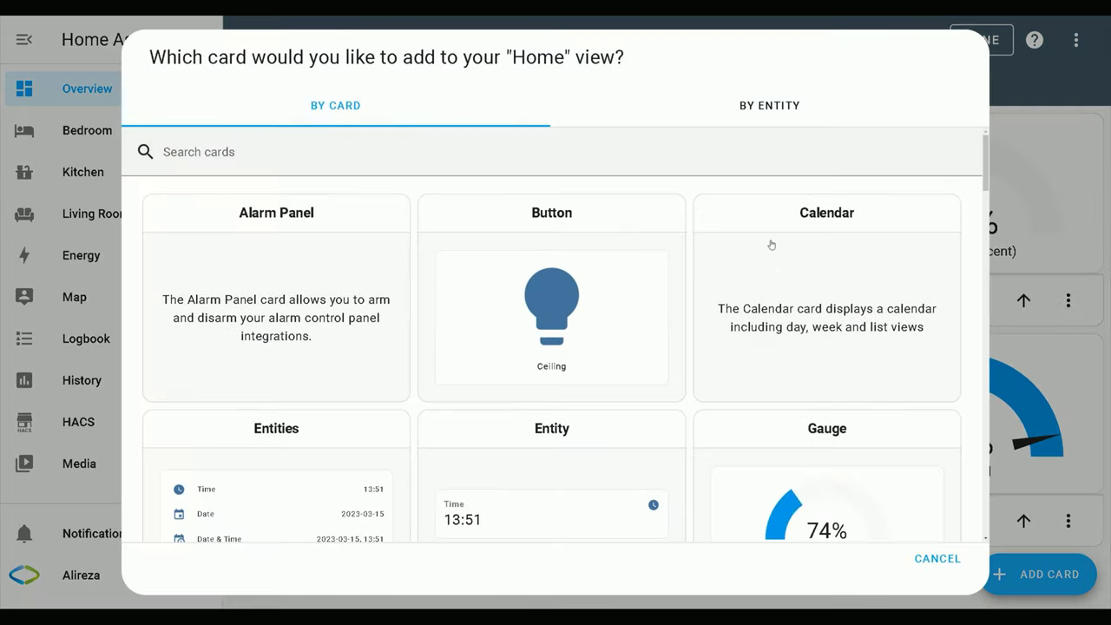
scroll(781, 260, down, 5)
scroll(783, 270, down, 6)
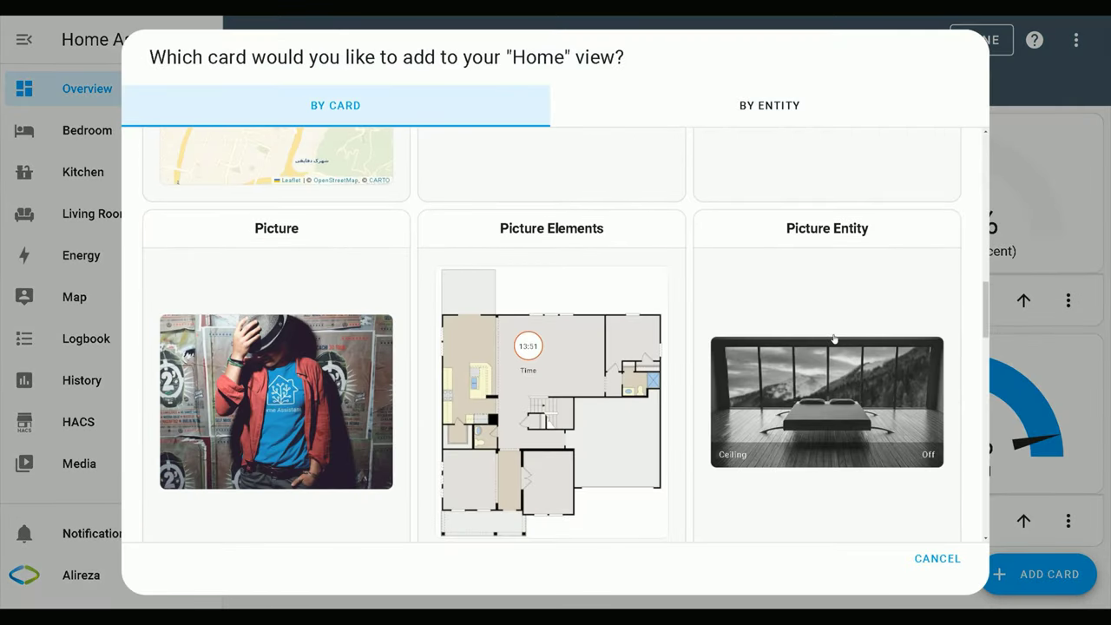
click(833, 338)
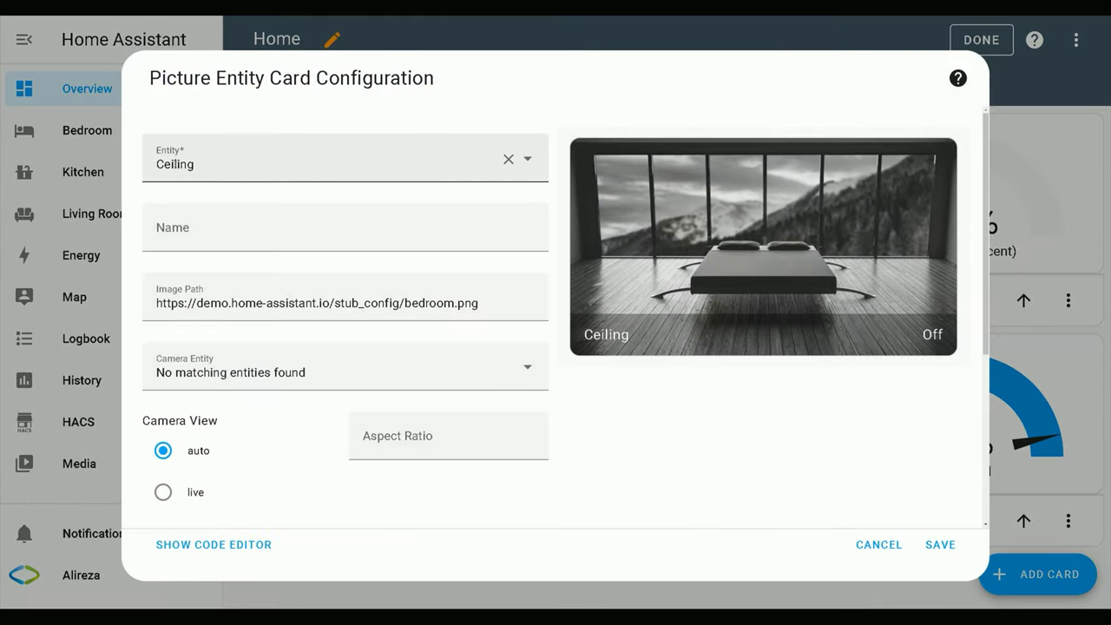
Replace the Ceiling entity with Tank Status (sensor.tank_status) and show the card's YAML
drag(201, 167, 137, 169)
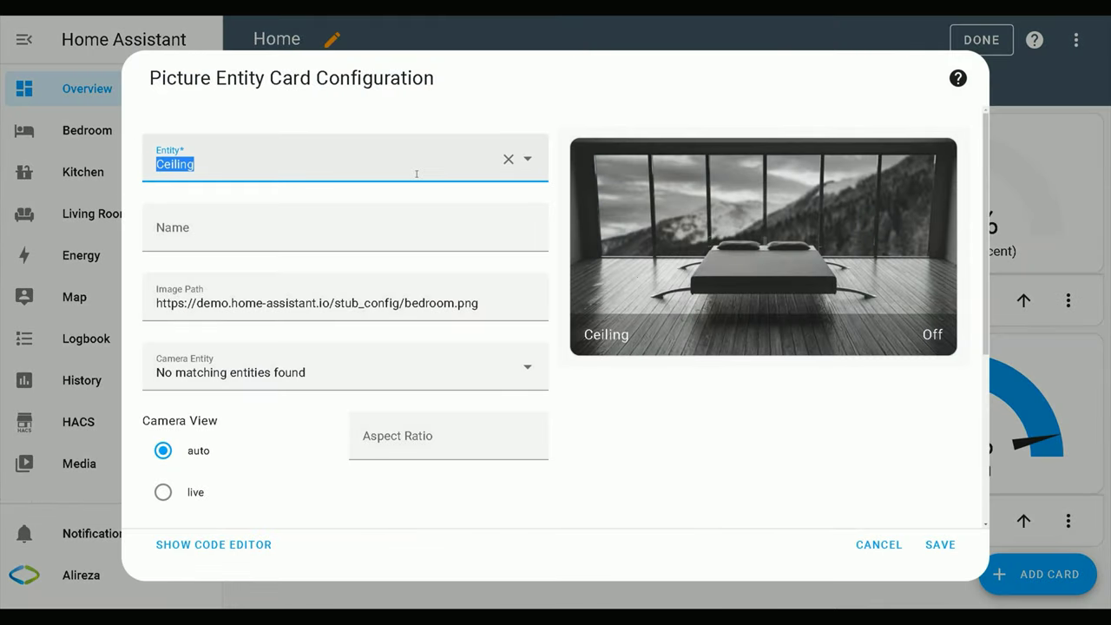
text(tank)
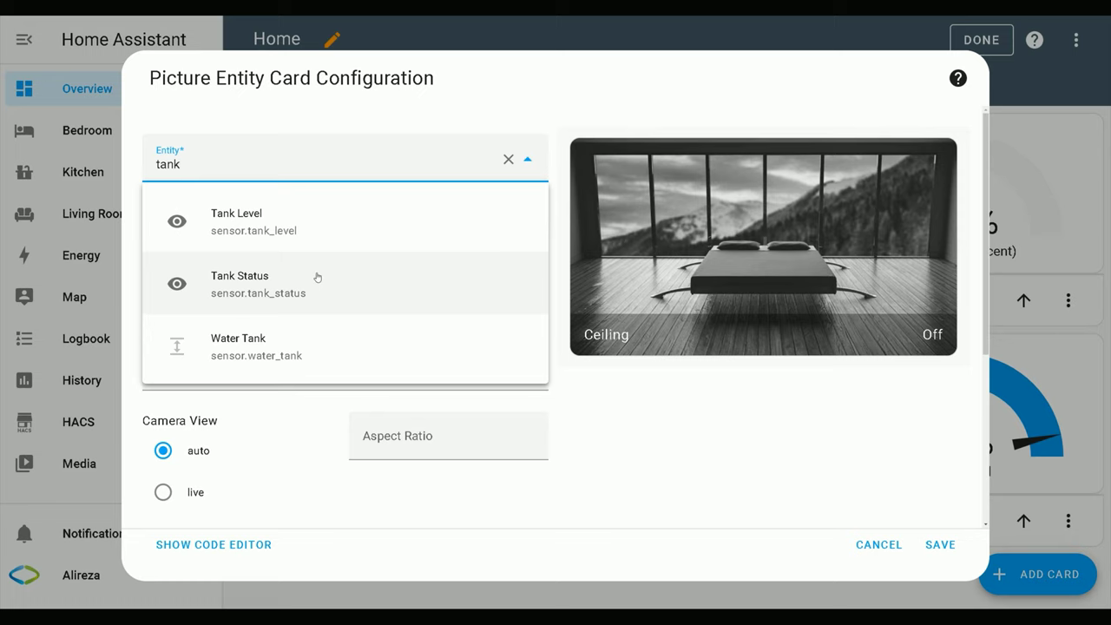
click(318, 278)
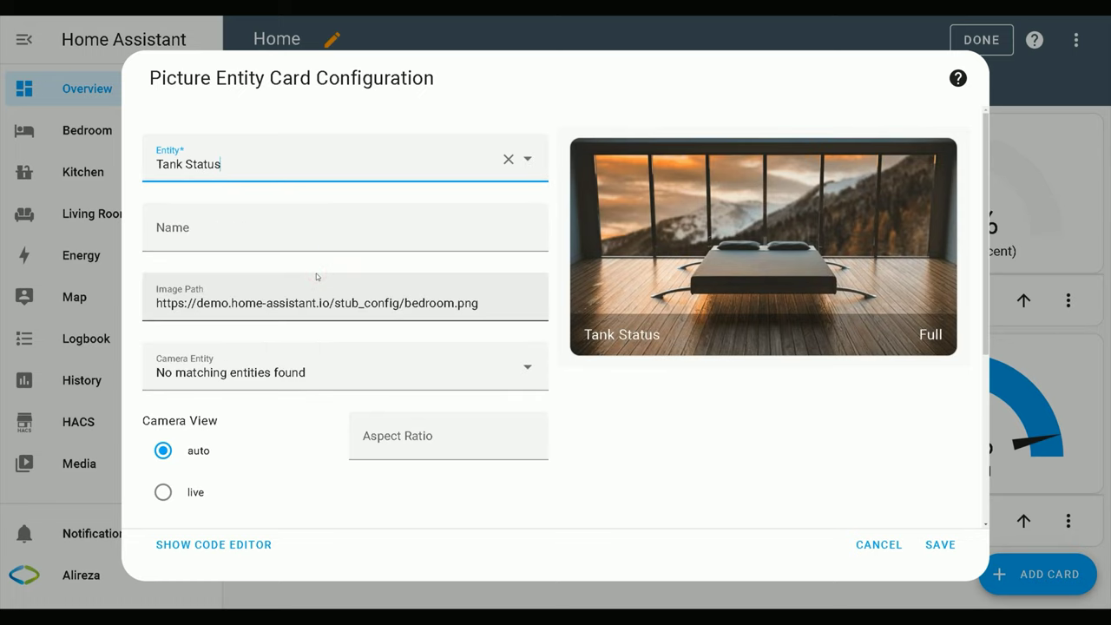
click(215, 546)
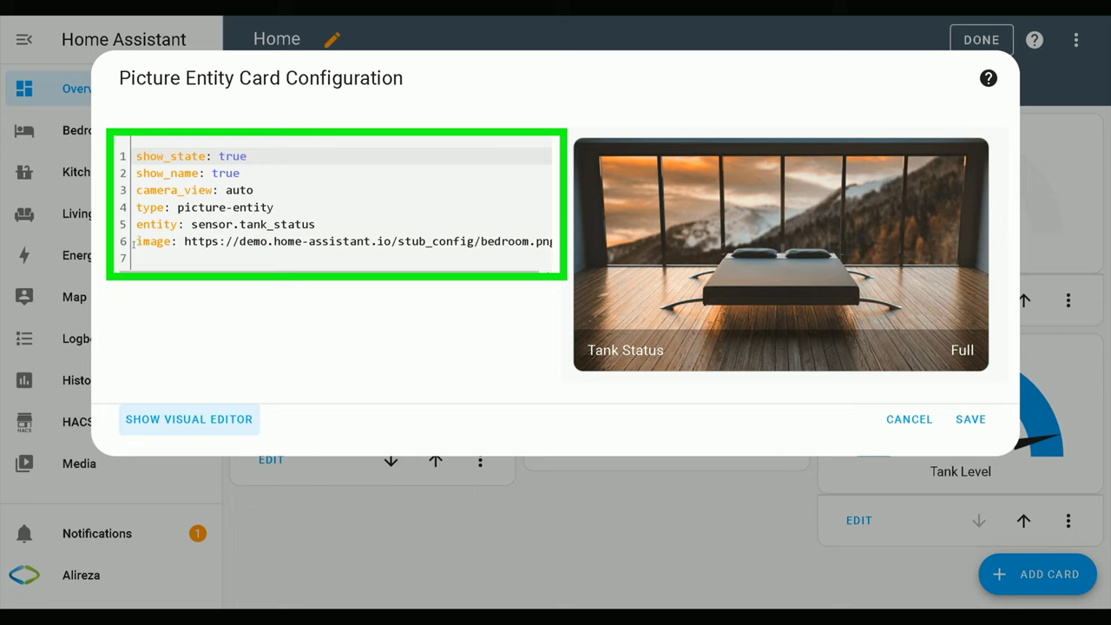
Replace the bedroom image line with a pasted state_image list of tank images
drag(133, 242, 569, 244)
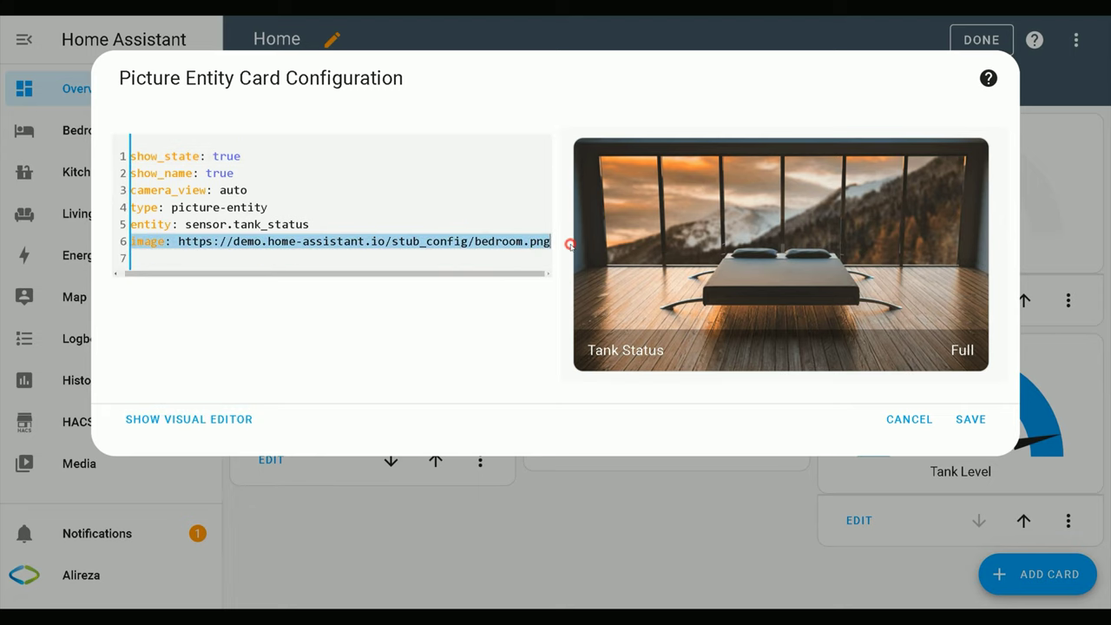
key(BackSpace)
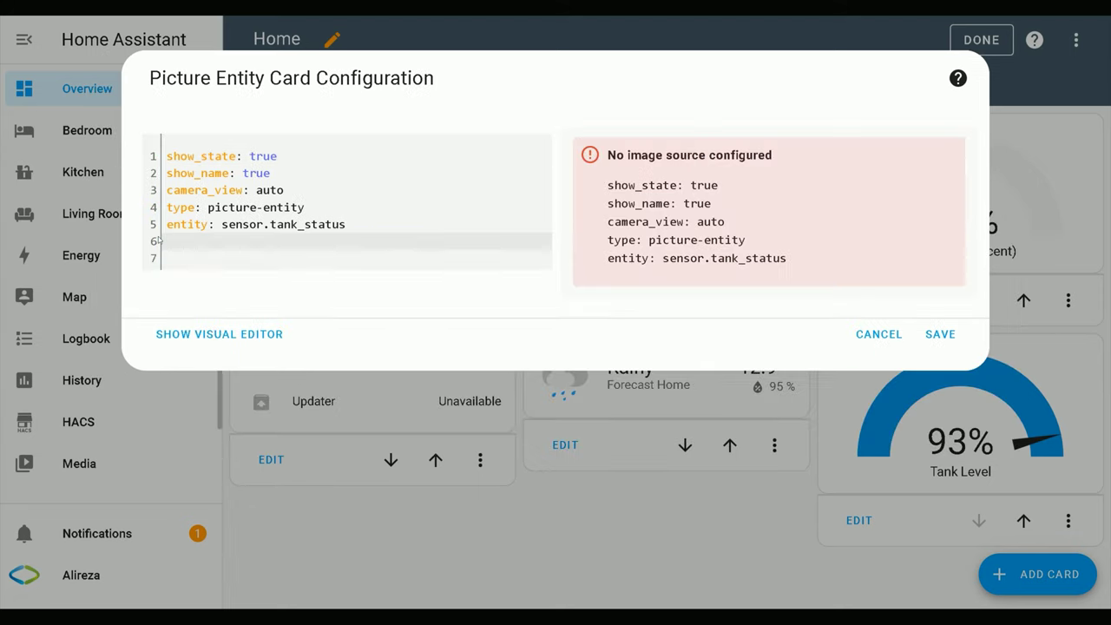
click(158, 240)
text(state_image:   '999': /local/999.png   Full: /local/full.png   Good: /local/good.png   OK: /local/ok.png   Low: /local/low.png   WARNING: /local/warning.png)
Check the state names 999, Full and Good against the Tank Status template
drag(184, 258, 239, 354)
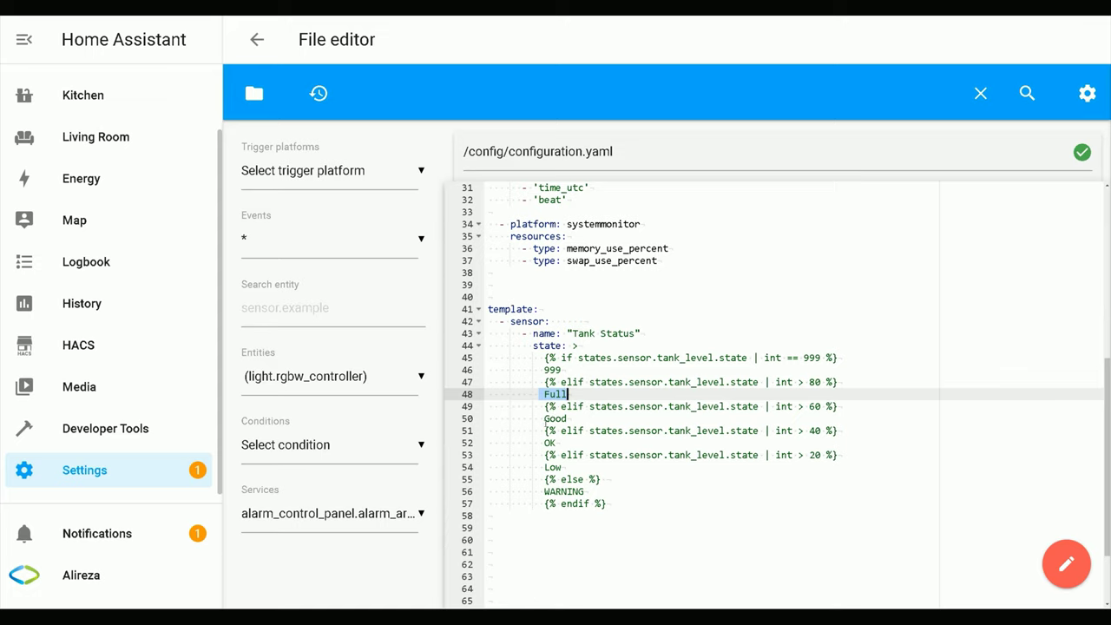
drag(543, 418, 584, 491)
drag(543, 370, 561, 370)
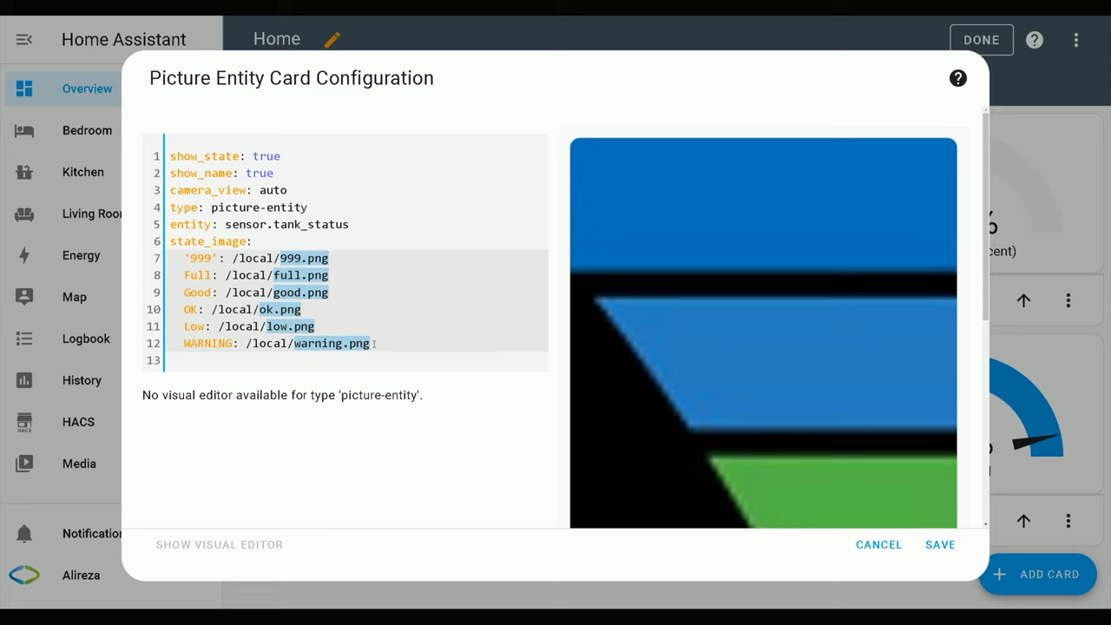
click(184, 275)
drag(184, 275, 328, 275)
drag(184, 293, 330, 292)
click(276, 292)
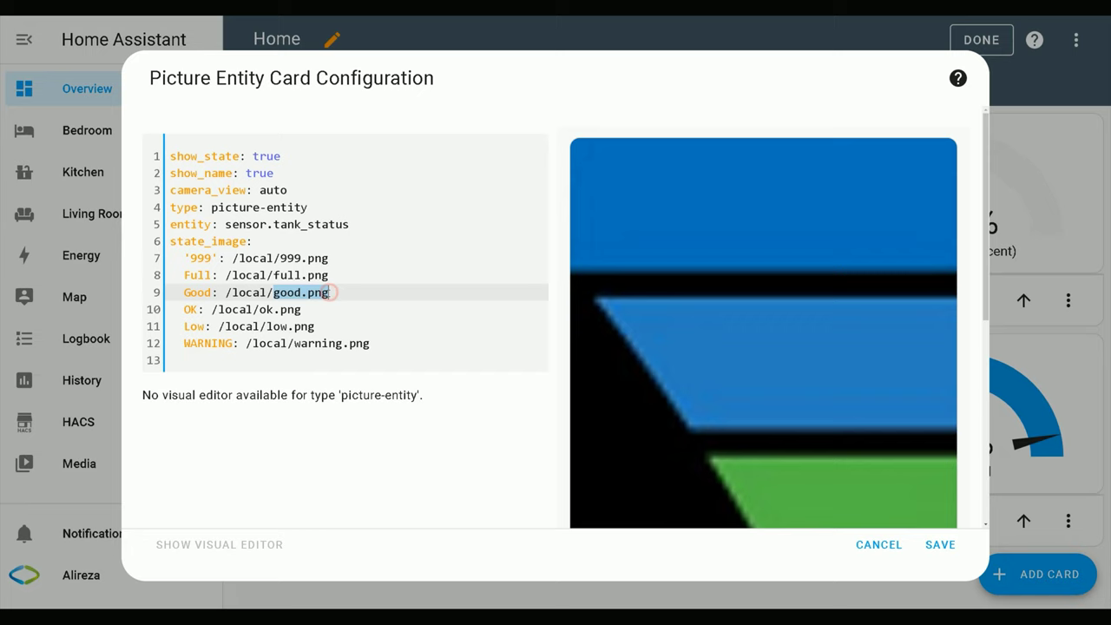
Save the Tank Status picture card and scroll down to see it showing the warning image
click(941, 544)
scroll(654, 318, down, 4)
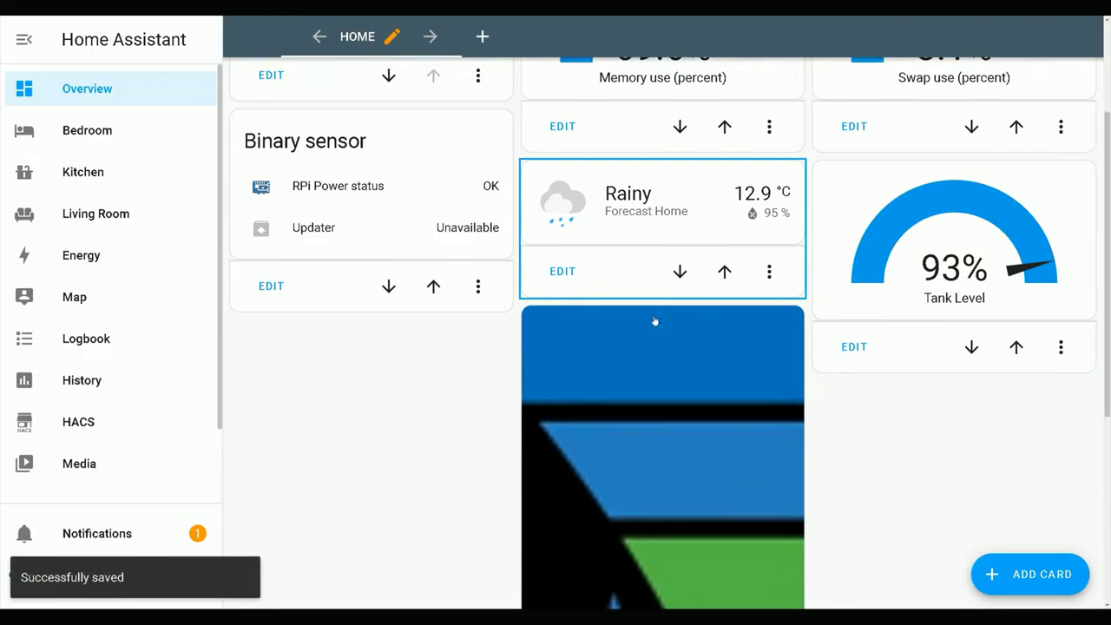
scroll(654, 321, down, 1)
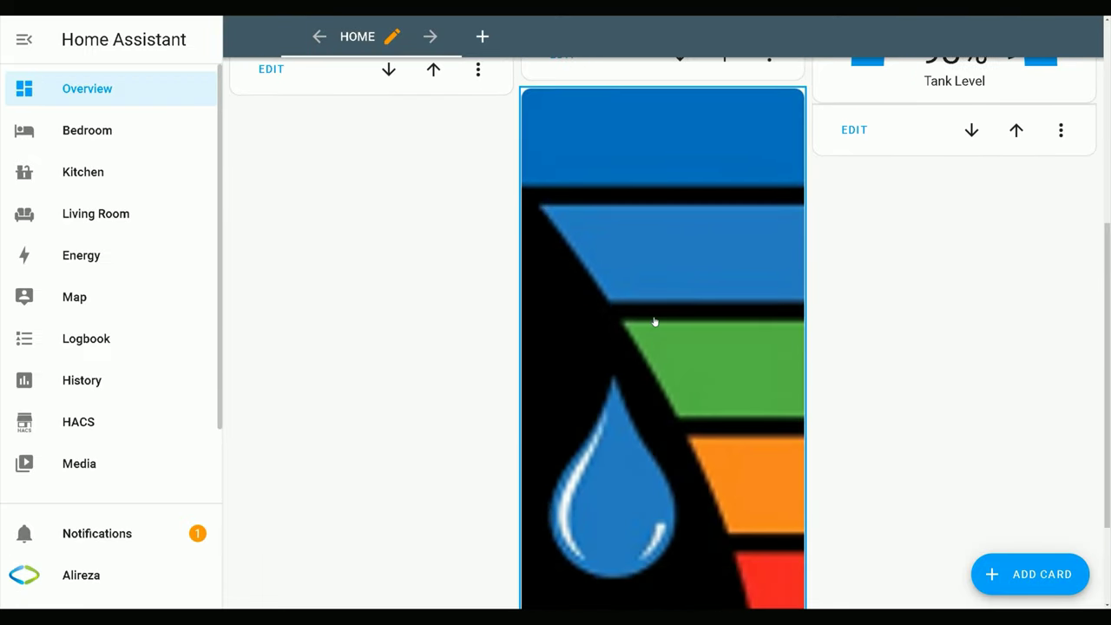